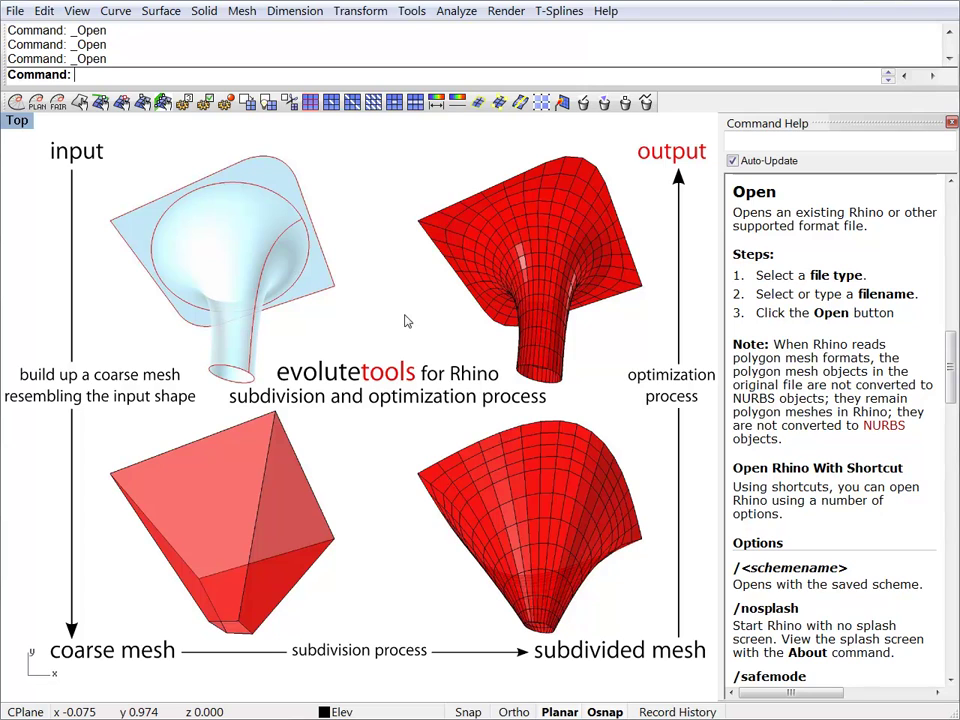
# Open etQUBE v1.0 R00.3dm without saving the Untitled document.
pyautogui.press('Return')
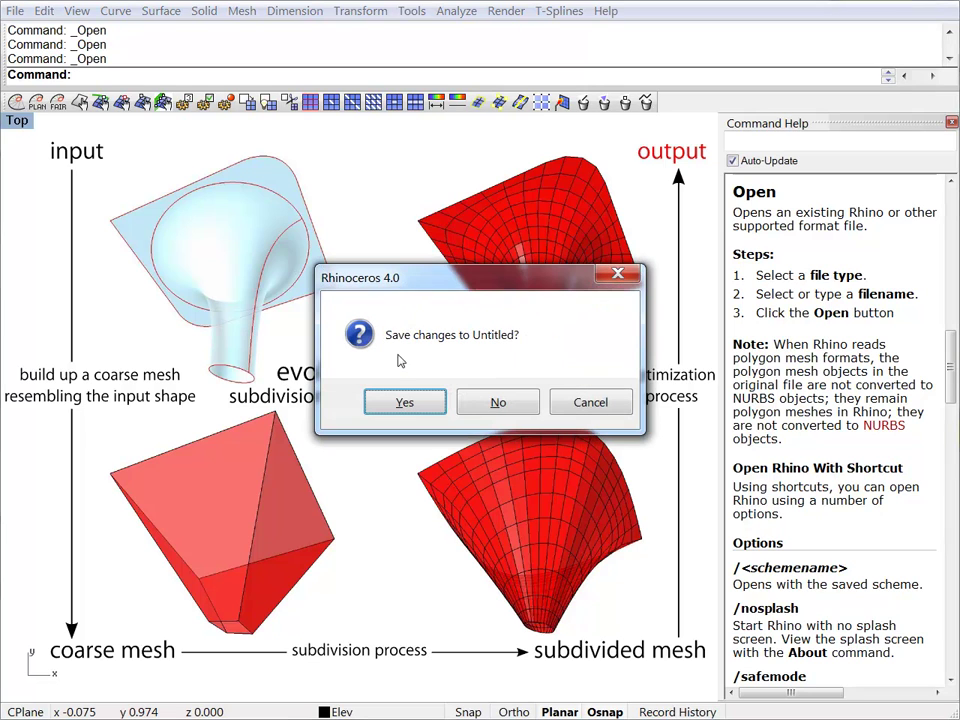
pyautogui.click(515, 403)
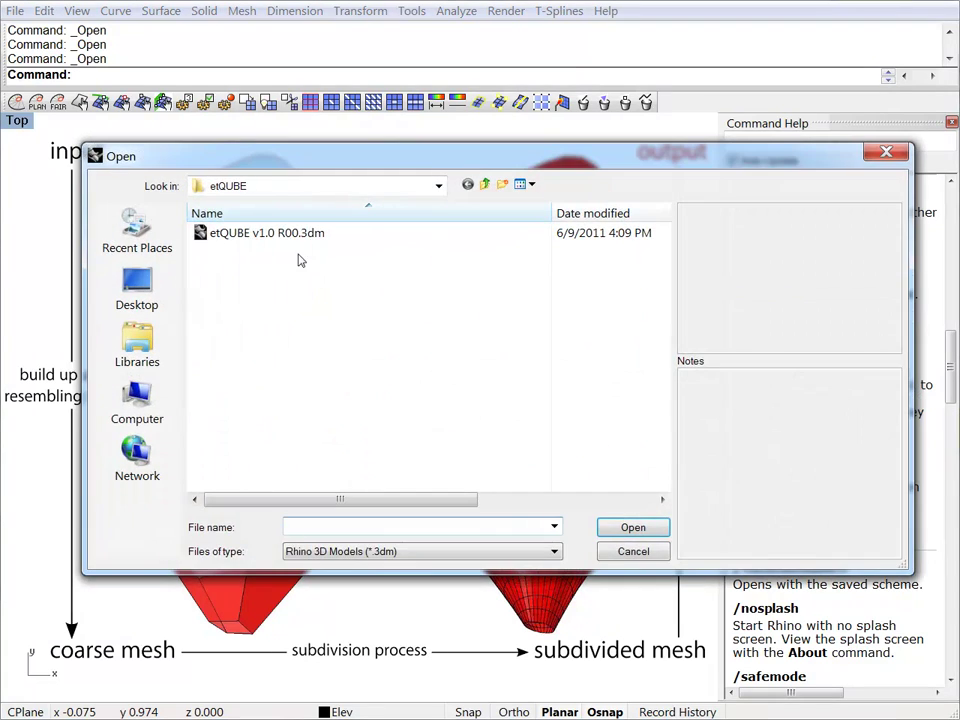
pyautogui.doubleClick(278, 235)
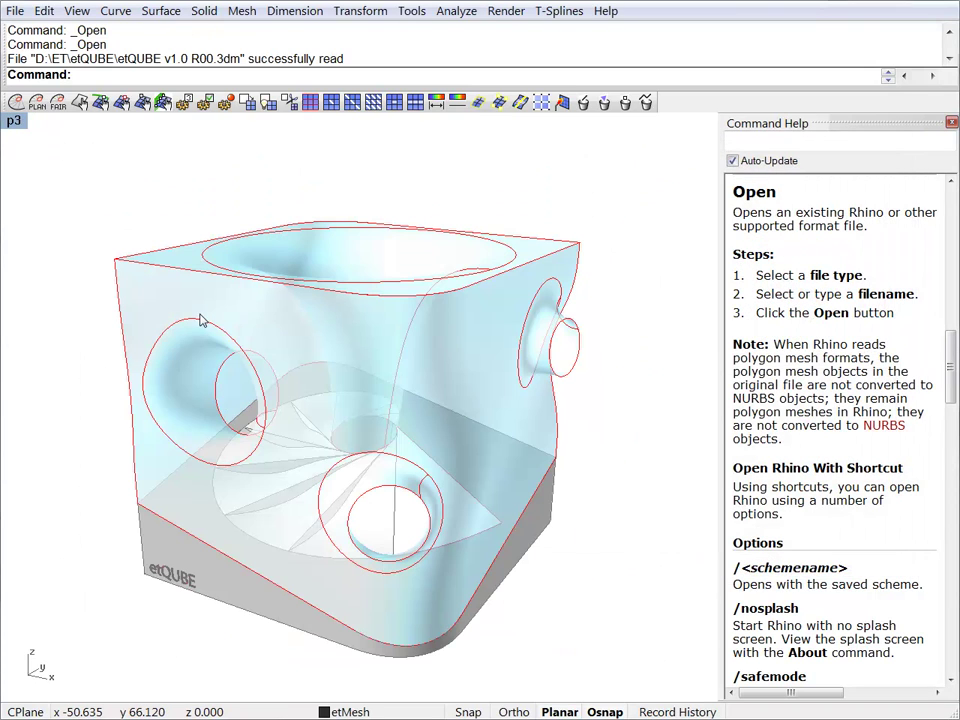
# Hide the cube's two front polysurfaces to expose the back walls and base.
pyautogui.moveTo(200, 320); pyautogui.dragTo(295, 240, button='right')
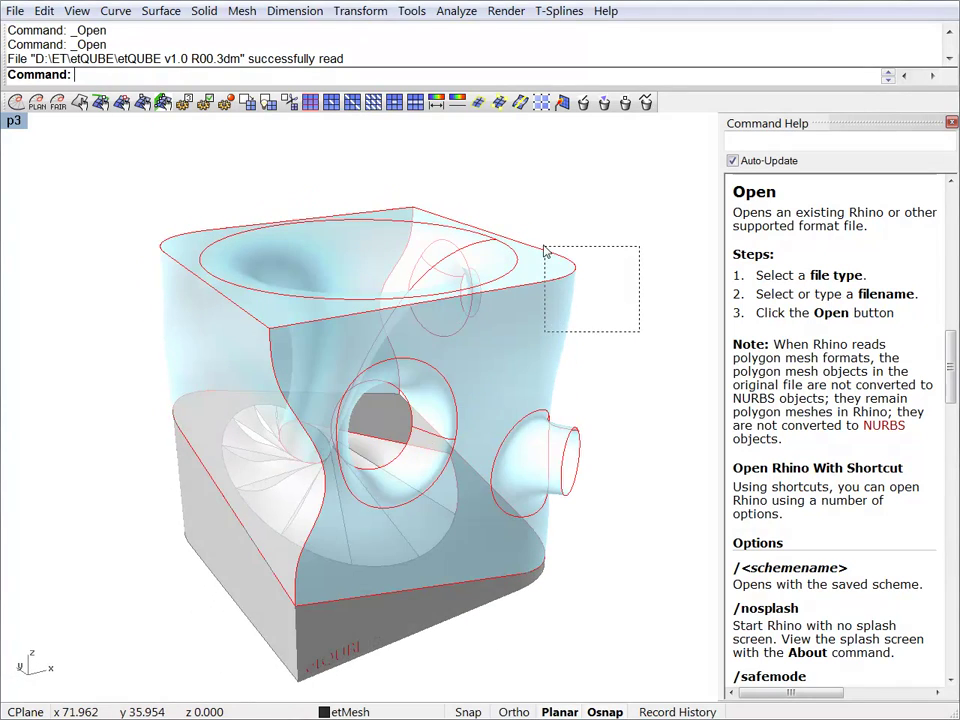
pyautogui.moveTo(545, 251); pyautogui.dragTo(545, 251)
pyautogui.hotkey('ctrl', 'h')
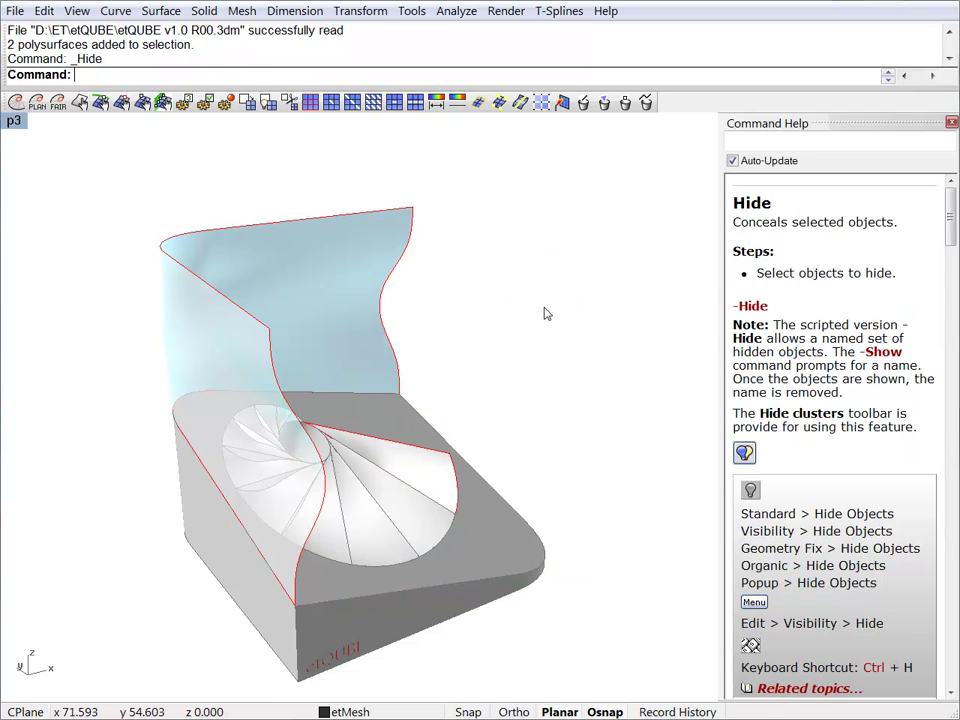
pyautogui.moveTo(544, 313); pyautogui.dragTo(350, 320, button='right')
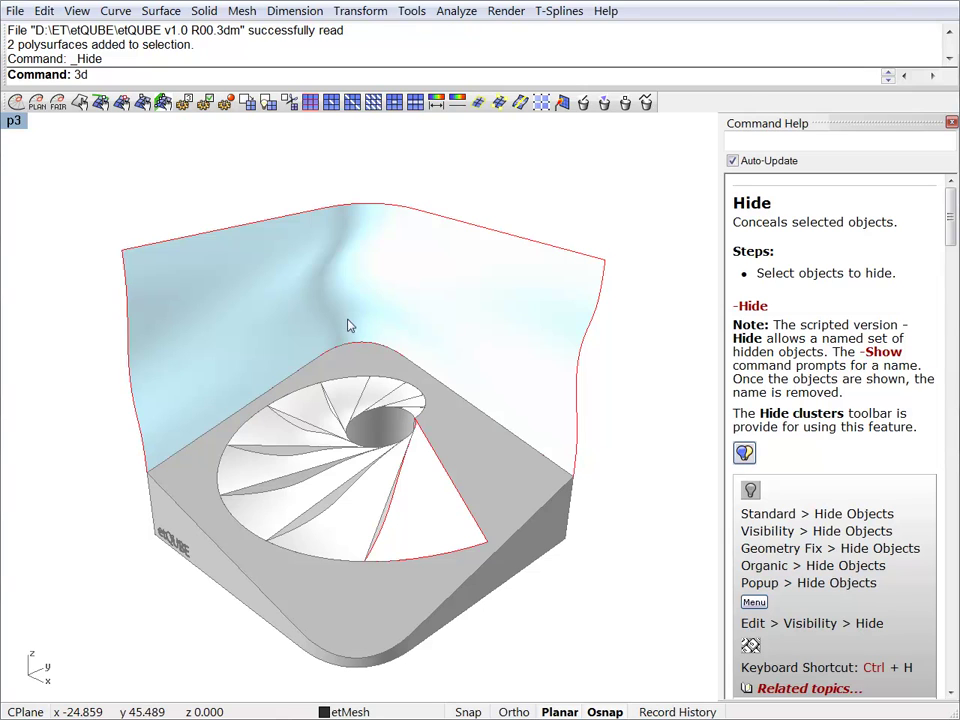
# Draw a 3DFace snapped to the top and bottom ends of the two back walls.
pyautogui.press('Return')
pyautogui.click(378, 298)
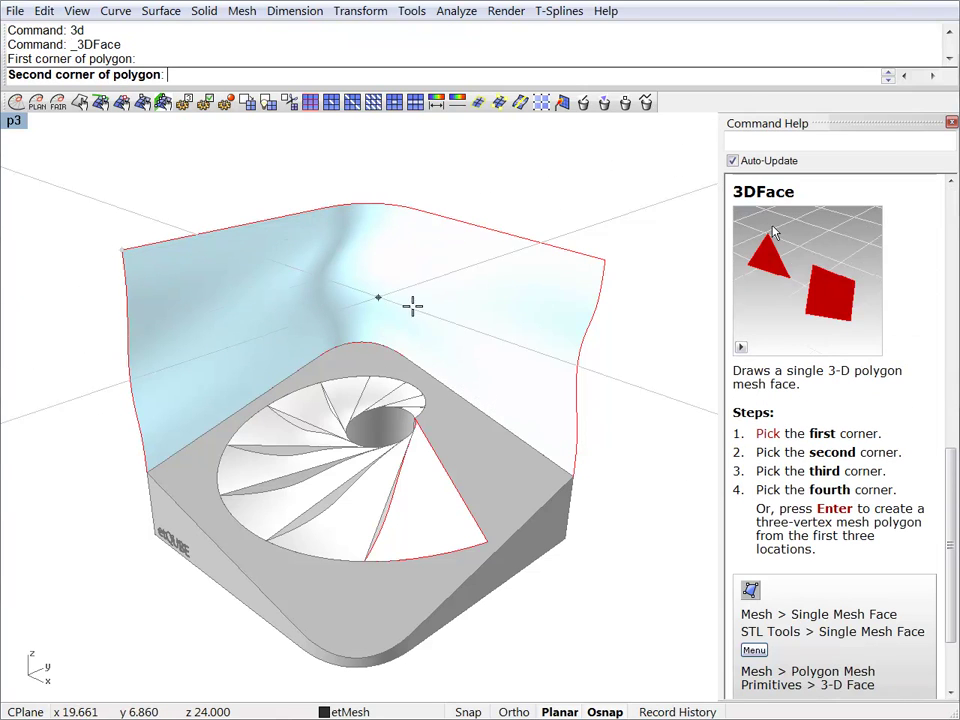
pyautogui.click(603, 261)
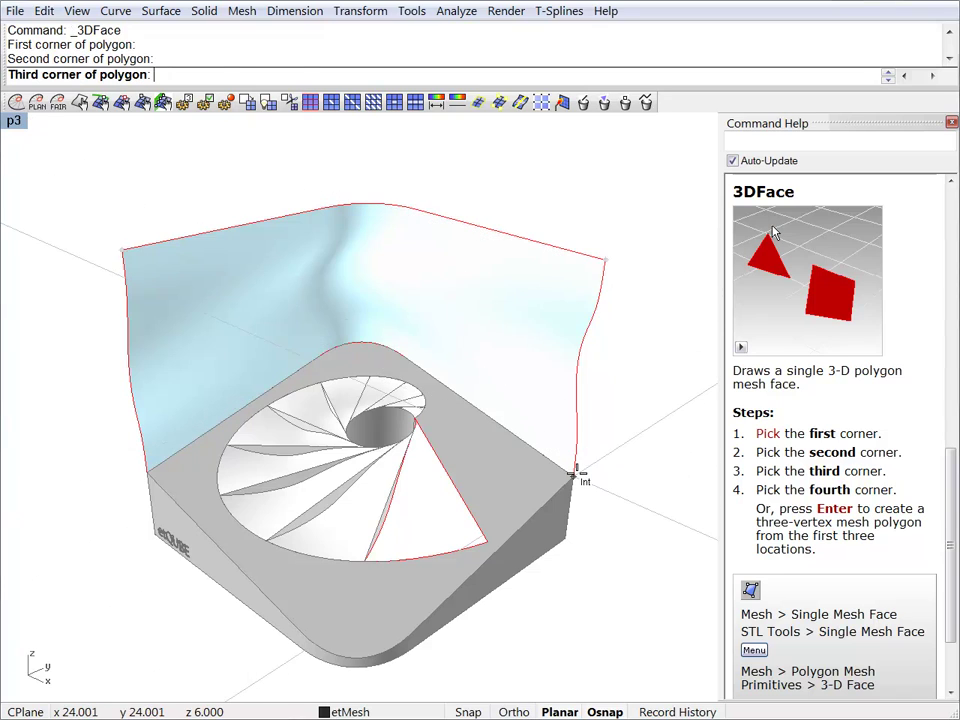
pyautogui.click(576, 473)
pyautogui.click(147, 472)
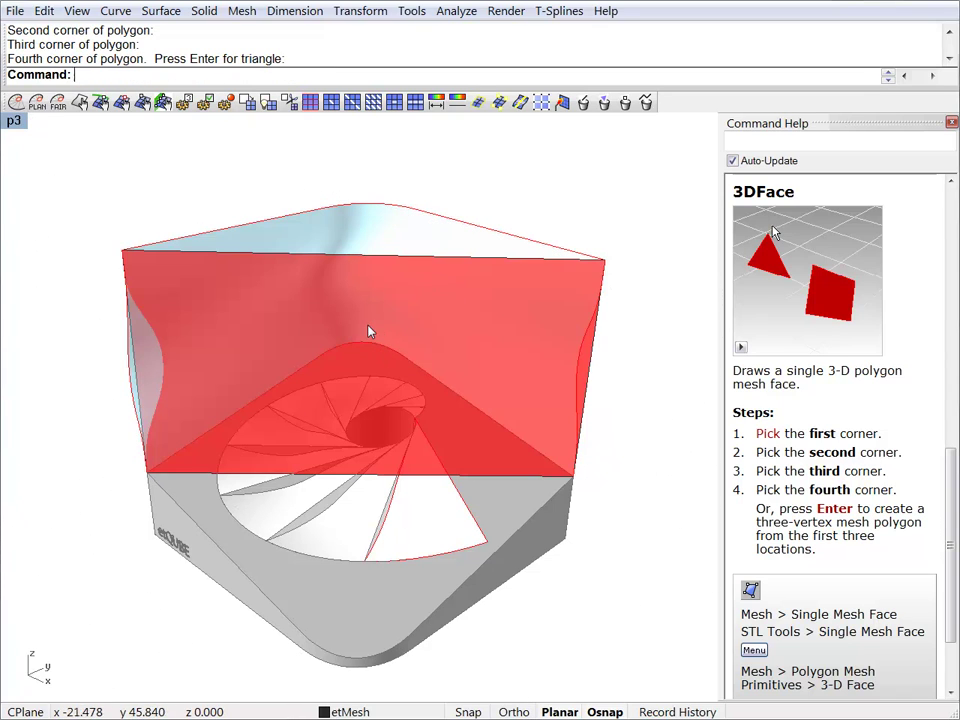
pyautogui.moveTo(375, 332)
pyautogui.mouseDown(button='right')
pyautogui.moveTo(377, 306)
pyautogui.moveTo(369, 360)
pyautogui.moveTo(399, 311)
pyautogui.moveTo(377, 324)
pyautogui.mouseUp(button='right')
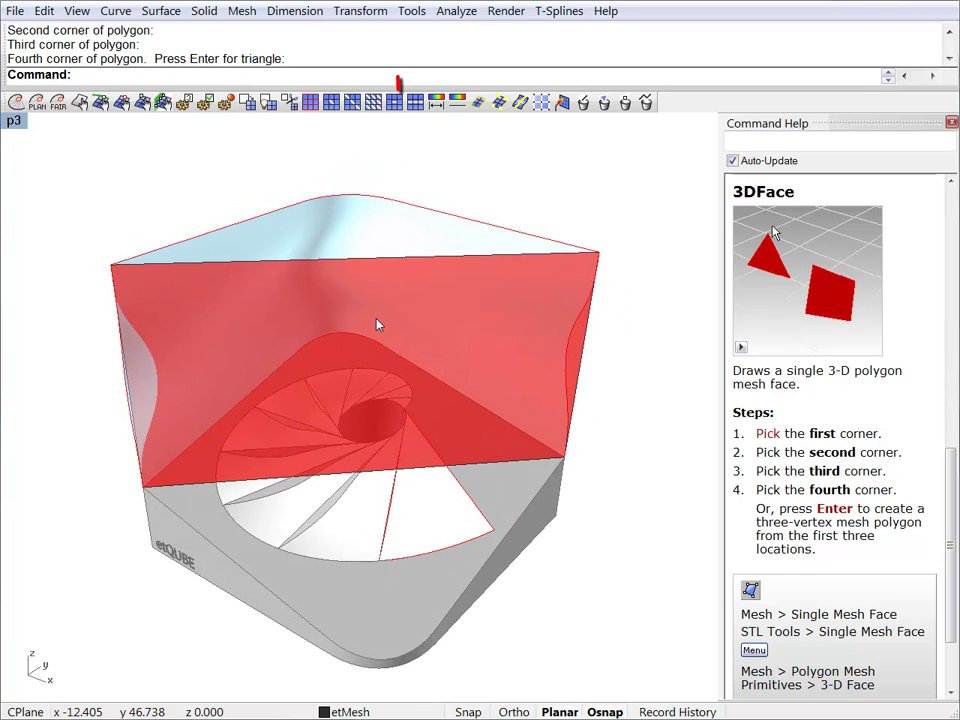
# Split the quad face in half with a vertical etMeshLoopCut and select the mesh.
pyautogui.click(414, 104)
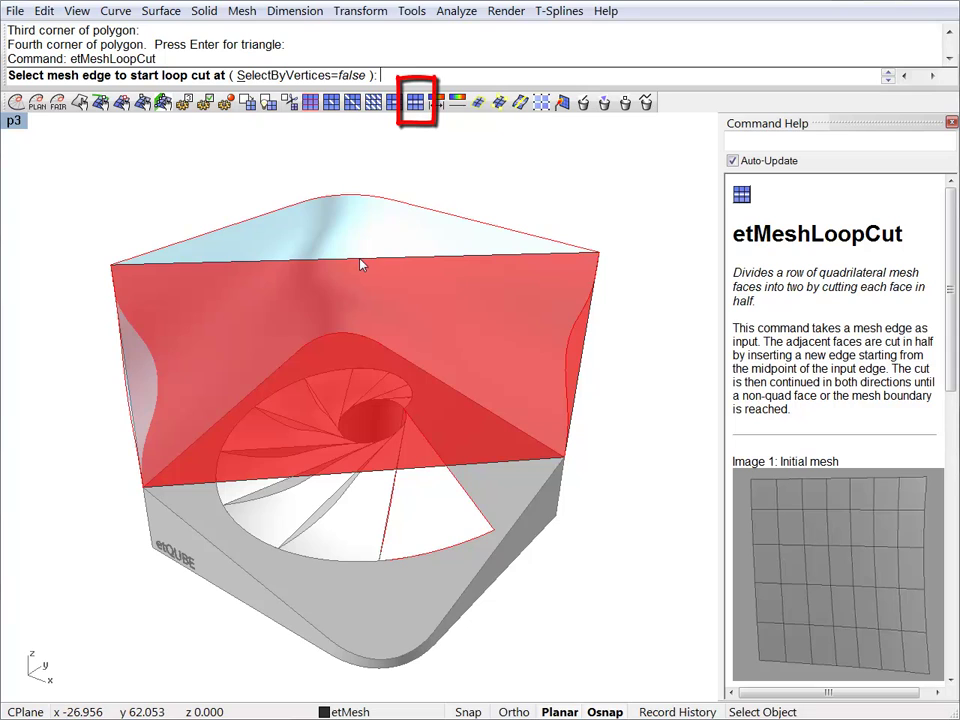
pyautogui.click(362, 264)
pyautogui.click(362, 274)
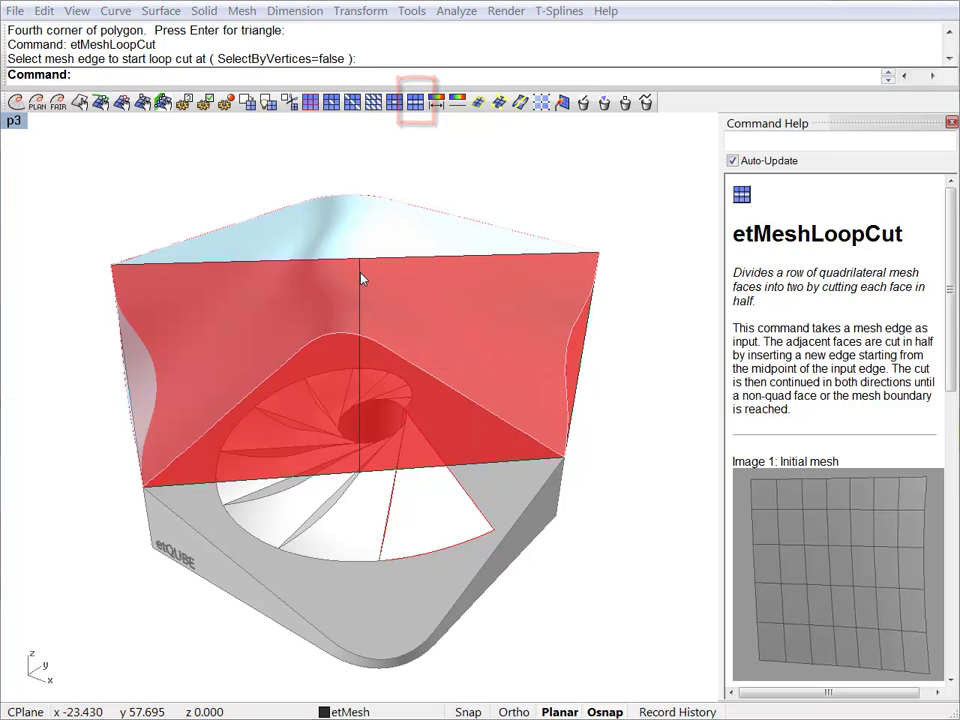
pyautogui.click(410, 334)
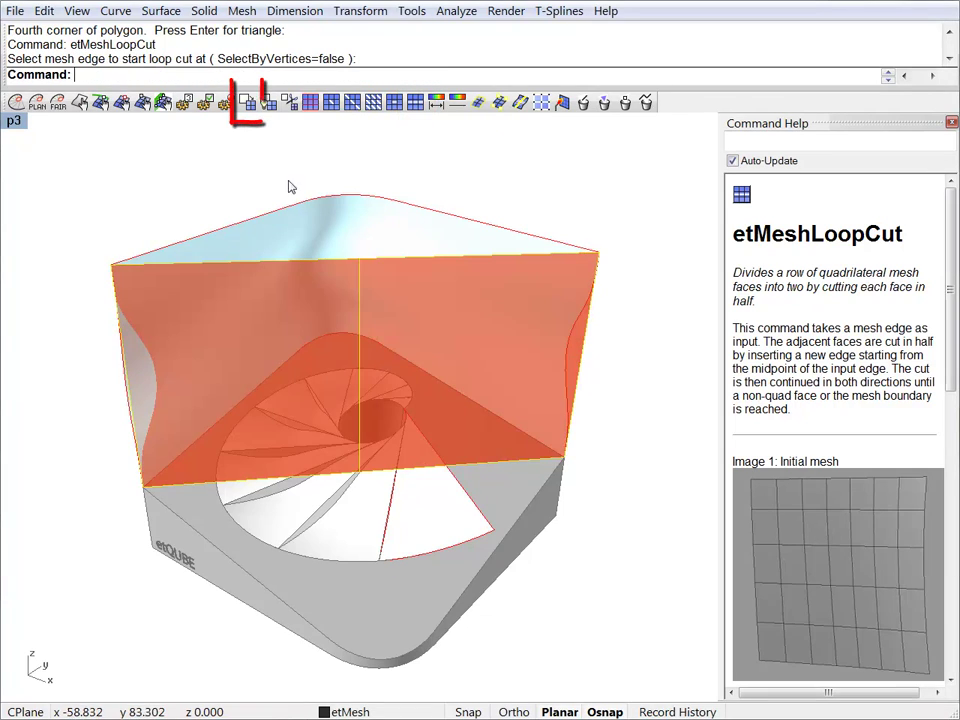
# Catmull-Clark subdivide the mesh three times into a 153-vertex, 128-face grid.
pyautogui.click(248, 103)
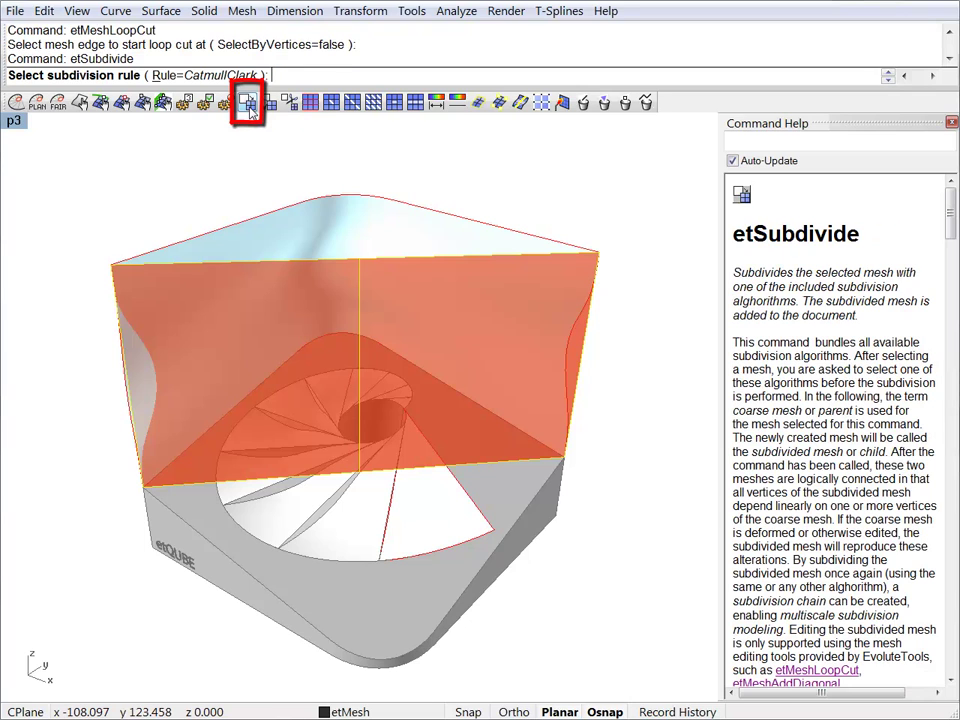
pyautogui.press('Return')
pyautogui.press('Return')
pyautogui.press('Return')
pyautogui.press('Return')
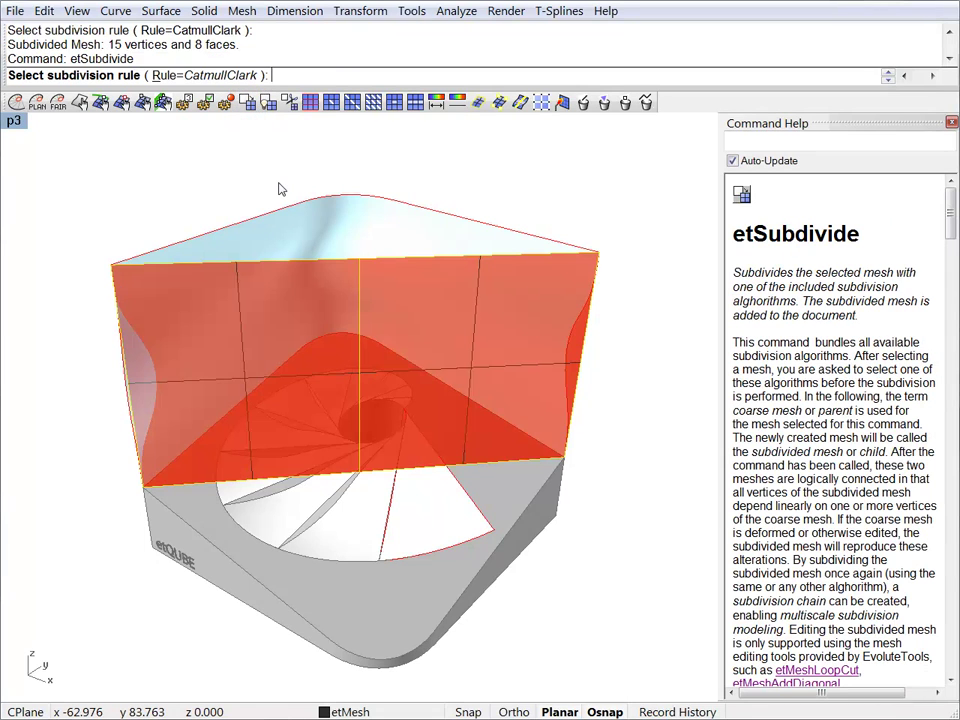
pyautogui.press('Return')
pyautogui.press('Return')
pyautogui.press('Return')
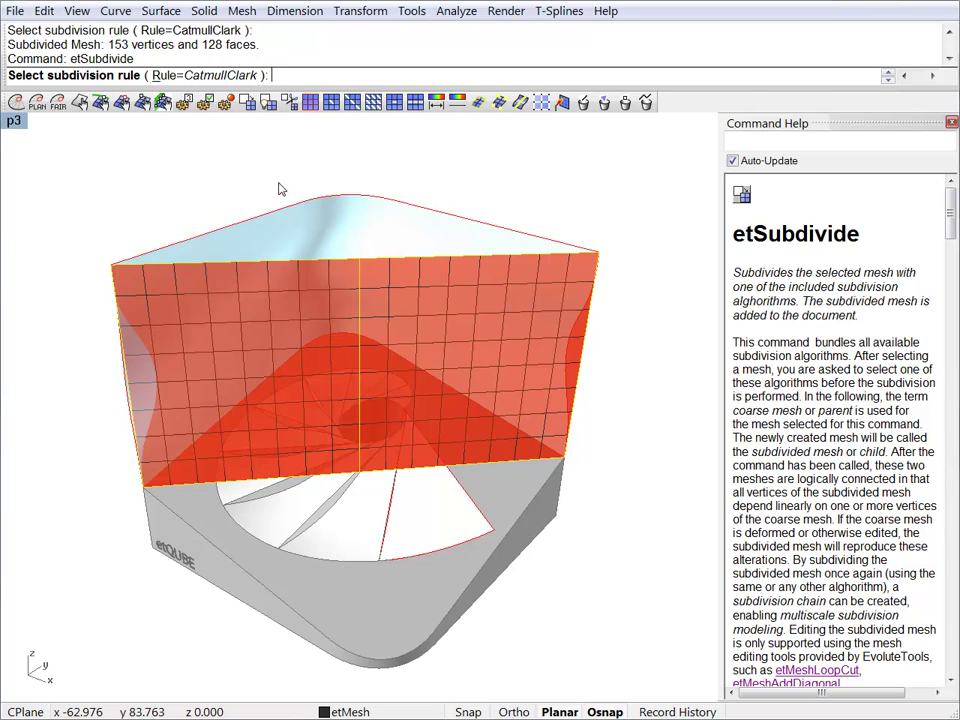
pyautogui.click(390, 427)
pyautogui.moveTo(486, 290); pyautogui.dragTo(421, 308, button='right')
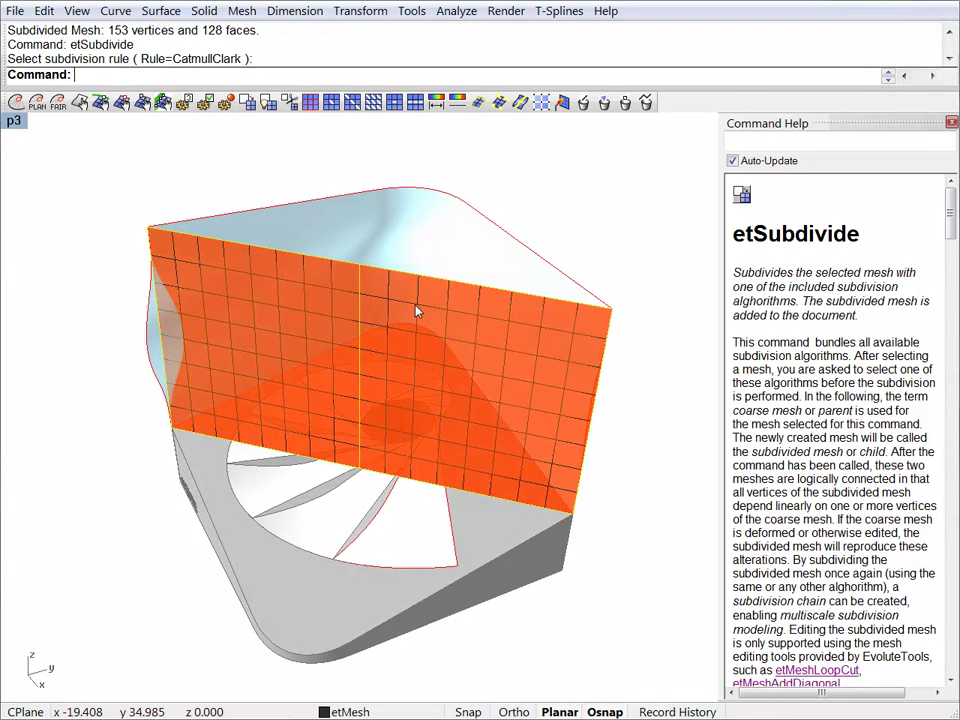
# Drag the top middle control point into the wall corner and the bottom-right point up.
pyautogui.press('F10')
pyautogui.click(360, 266)
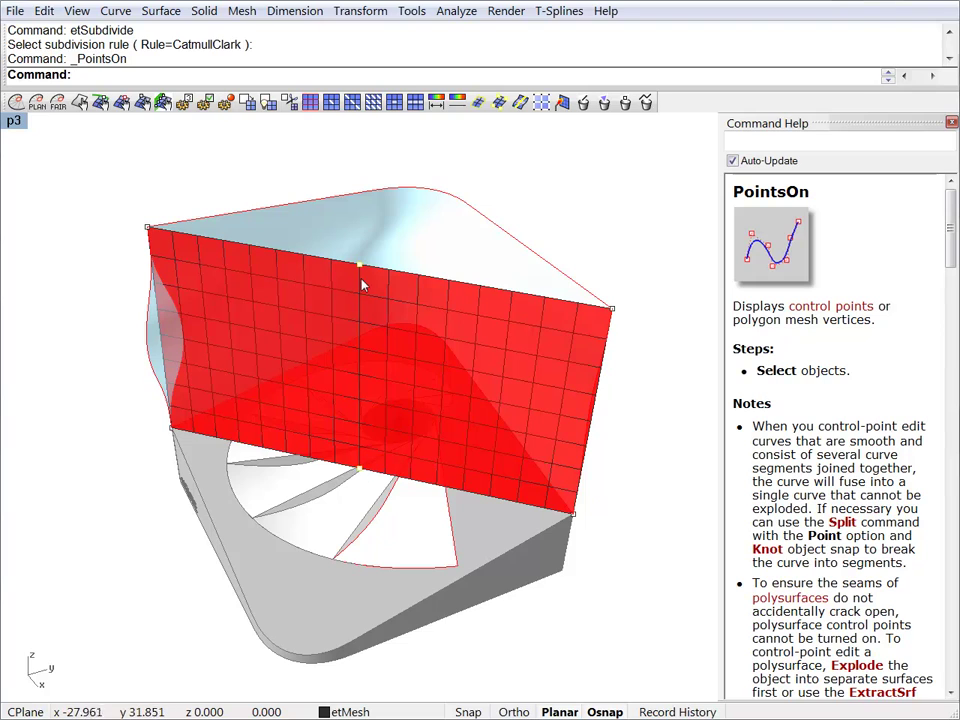
pyautogui.moveTo(361, 267); pyautogui.dragTo(434, 175)
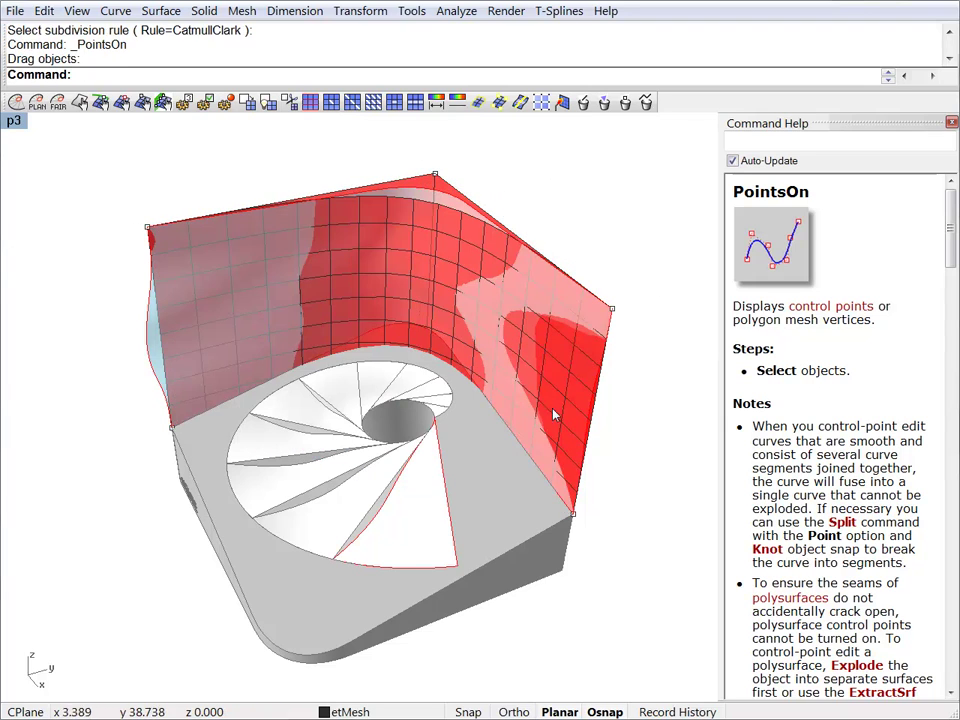
pyautogui.moveTo(554, 434); pyautogui.dragTo(558, 501, button='right')
pyautogui.moveTo(595, 485); pyautogui.dragTo(596, 388)
pyautogui.moveTo(604, 436); pyautogui.dragTo(390, 348, button='right')
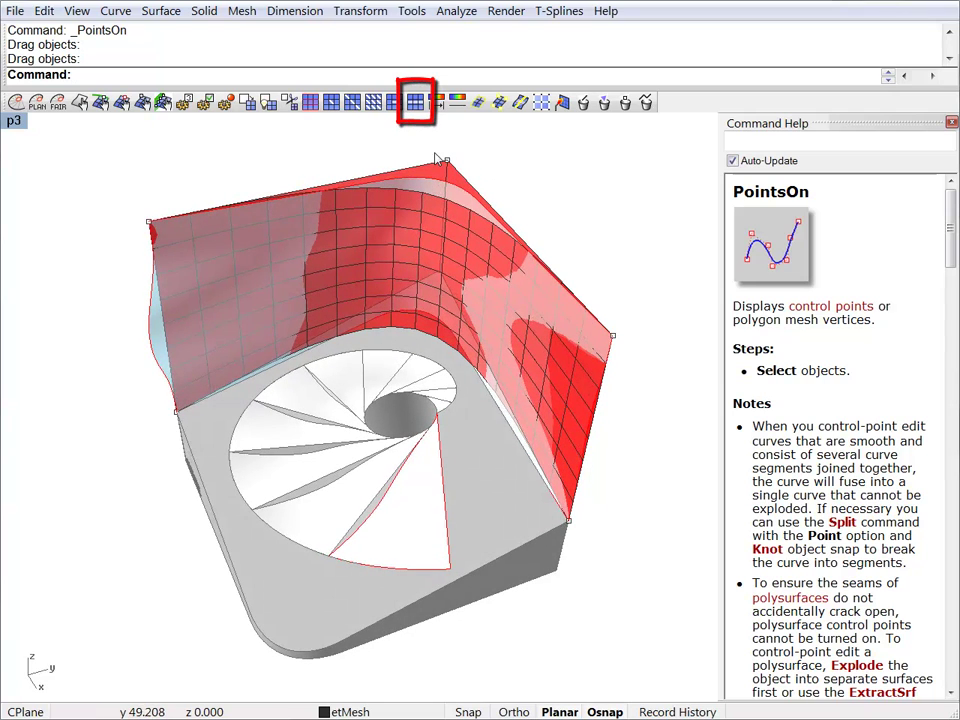
# Add two edge loops with etMeshLoopCut and delete the leftover coarse control mesh.
pyautogui.click(416, 102)
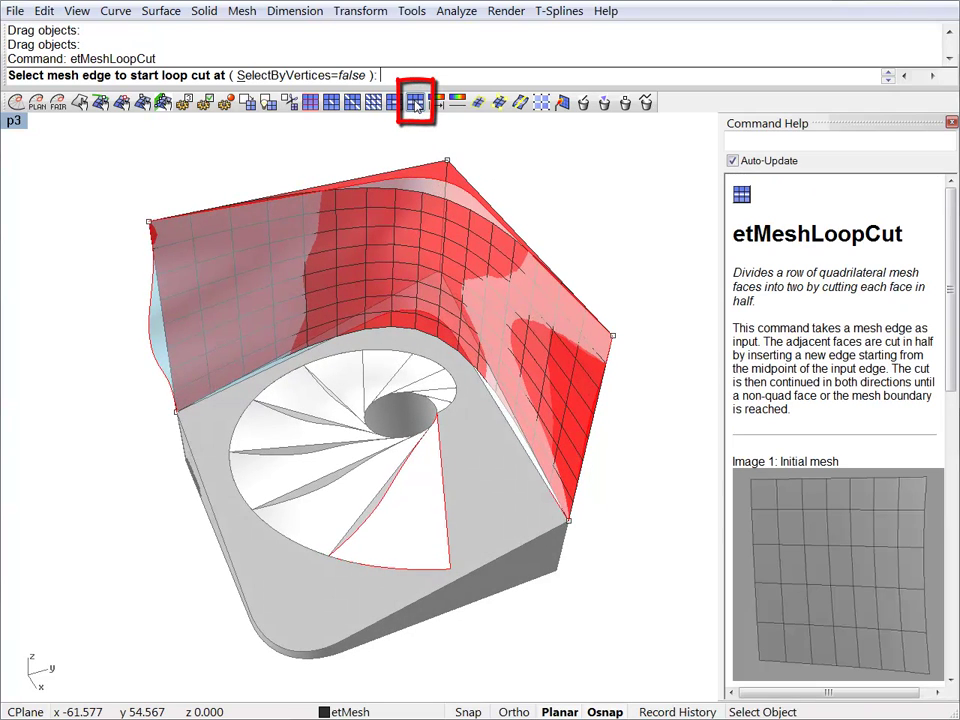
pyautogui.click(390, 178)
pyautogui.press('Return')
pyautogui.click(472, 190)
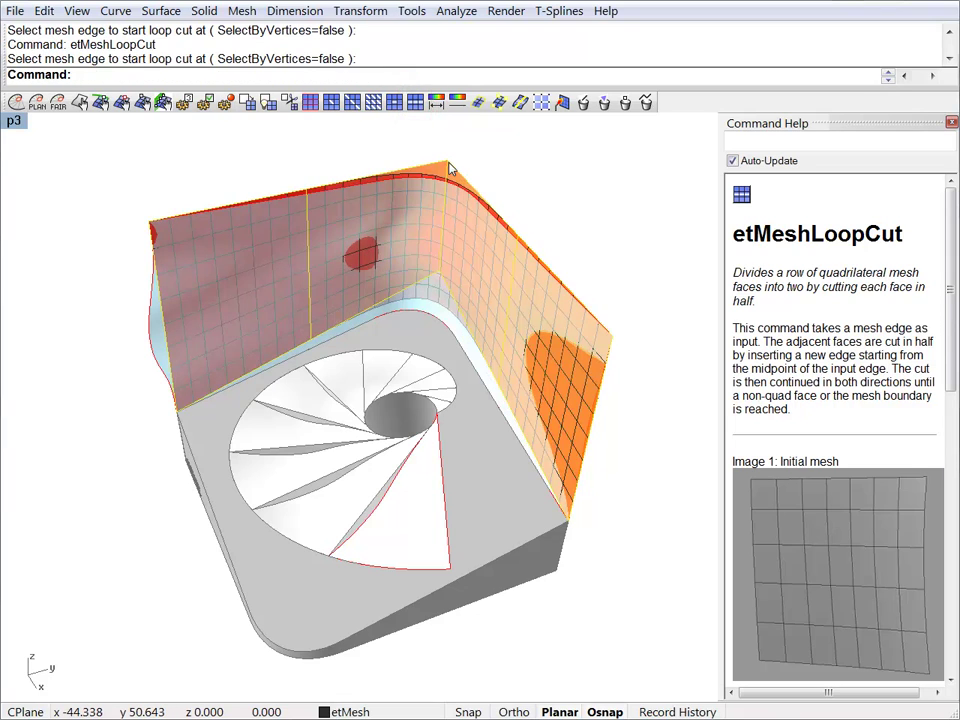
pyautogui.press('Delete')
pyautogui.moveTo(498, 336); pyautogui.dragTo(263, 346, button='right')
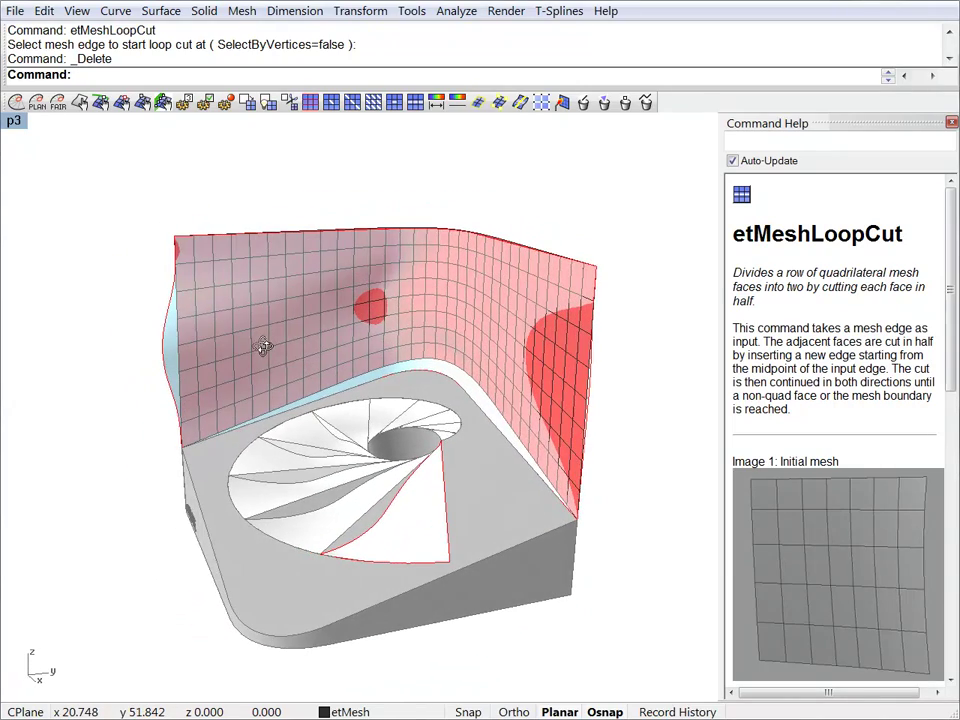
# Set the wall mesh as optimization reference and bring up etOptionsImportance.
pyautogui.click(167, 347)
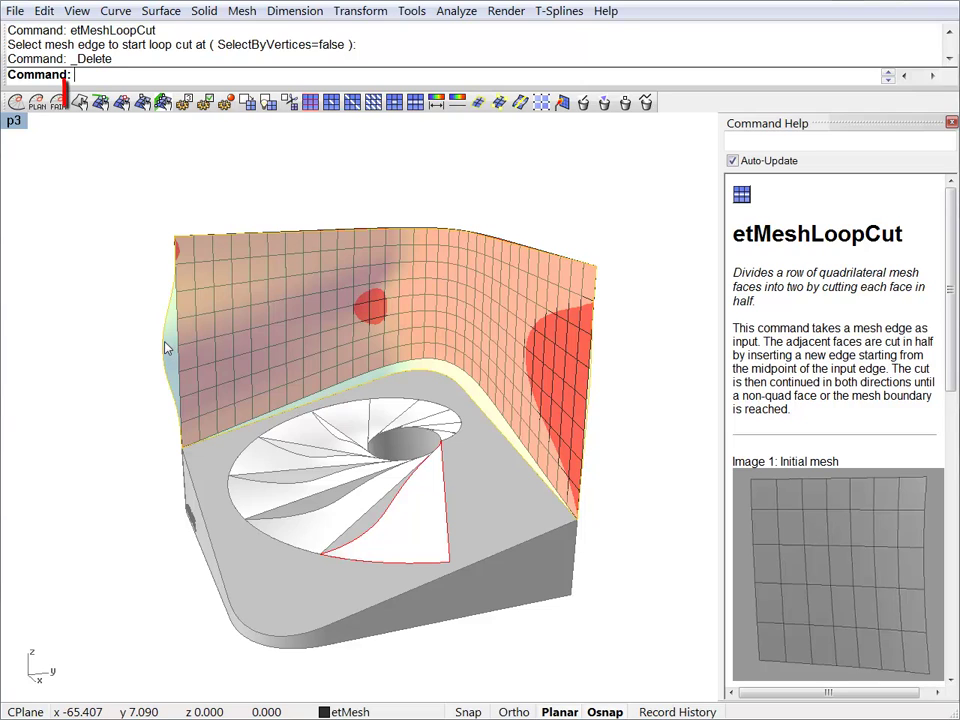
pyautogui.click(80, 104)
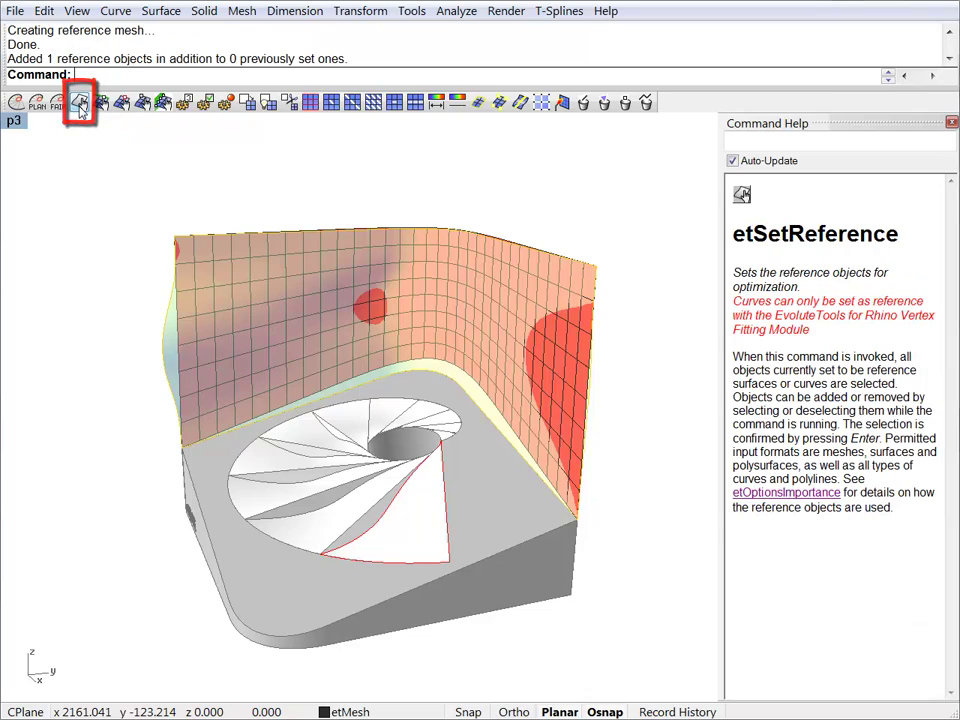
pyautogui.moveTo(317, 182)
pyautogui.mouseDown(button='right')
pyautogui.moveTo(315, 296)
pyautogui.moveTo(336, 295)
pyautogui.moveTo(506, 208)
pyautogui.moveTo(316, 254)
pyautogui.moveTo(264, 242)
pyautogui.moveTo(216, 178)
pyautogui.moveTo(358, 238)
pyautogui.moveTo(354, 214)
pyautogui.moveTo(320, 195)
pyautogui.mouseUp(button='right')
pyautogui.click(183, 105)
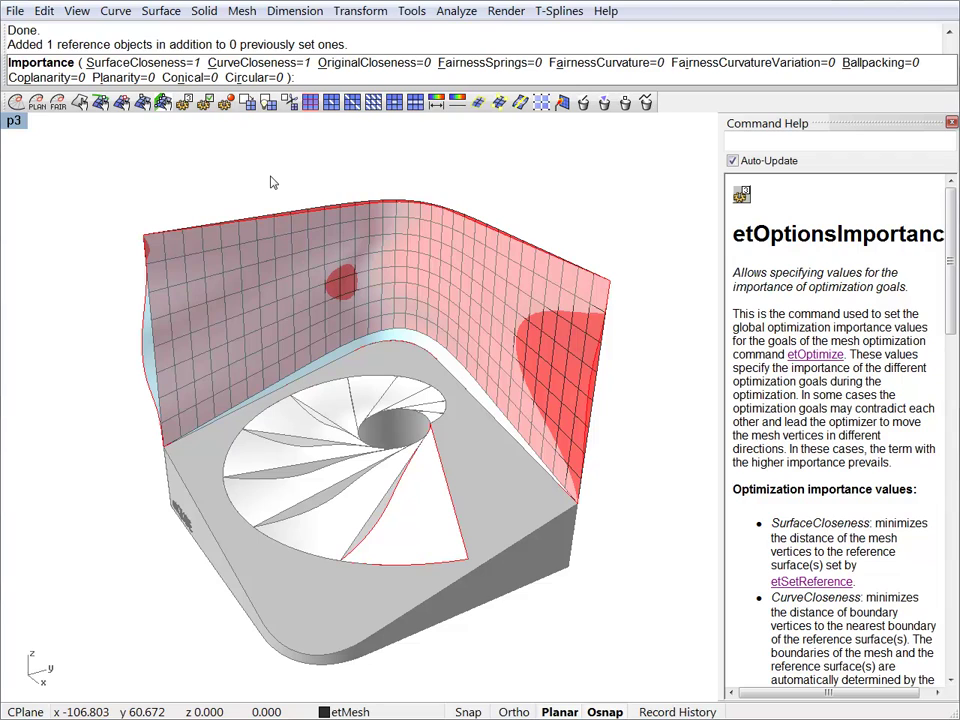
# Accept closeness importances of 1, then run etOptimize twice on the mesh until converged.
pyautogui.press('Return')
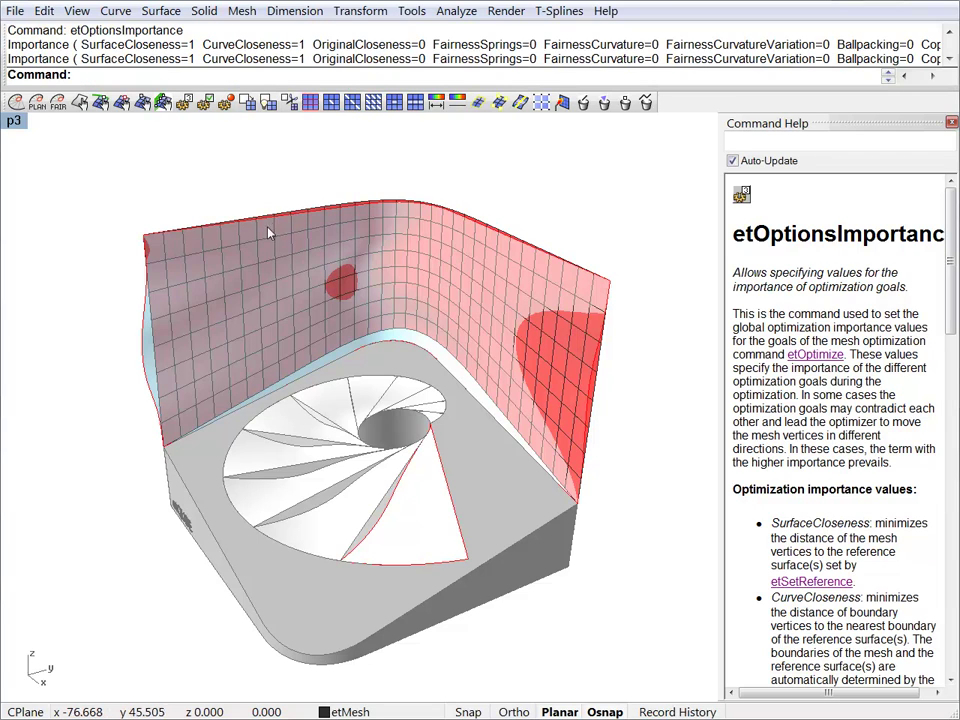
pyautogui.click(274, 258)
pyautogui.click(322, 319)
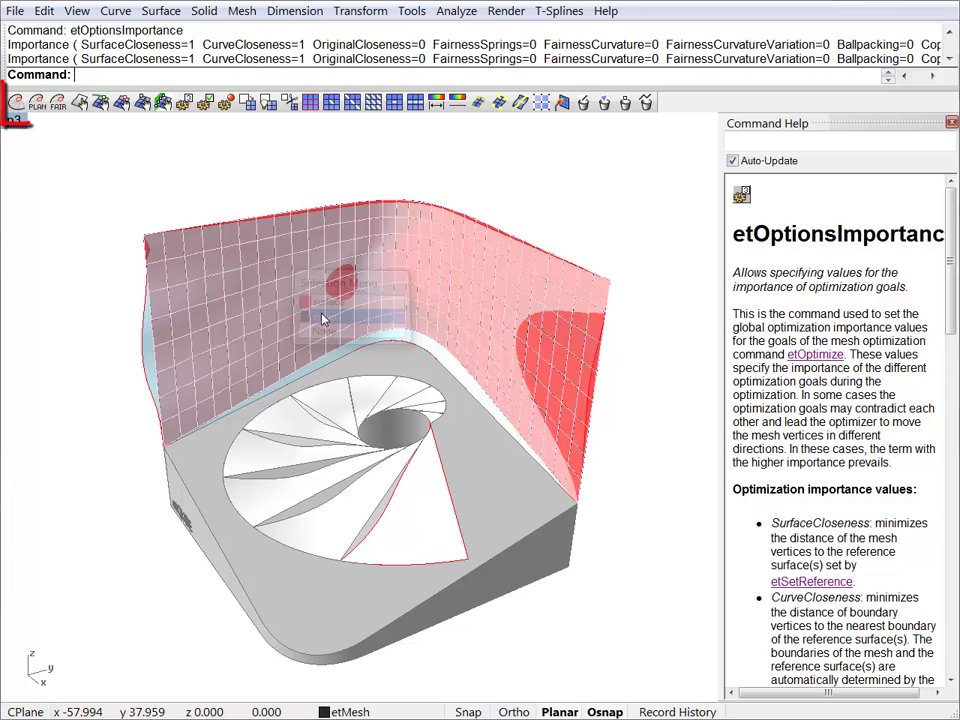
pyautogui.click(17, 104)
pyautogui.click(17, 104)
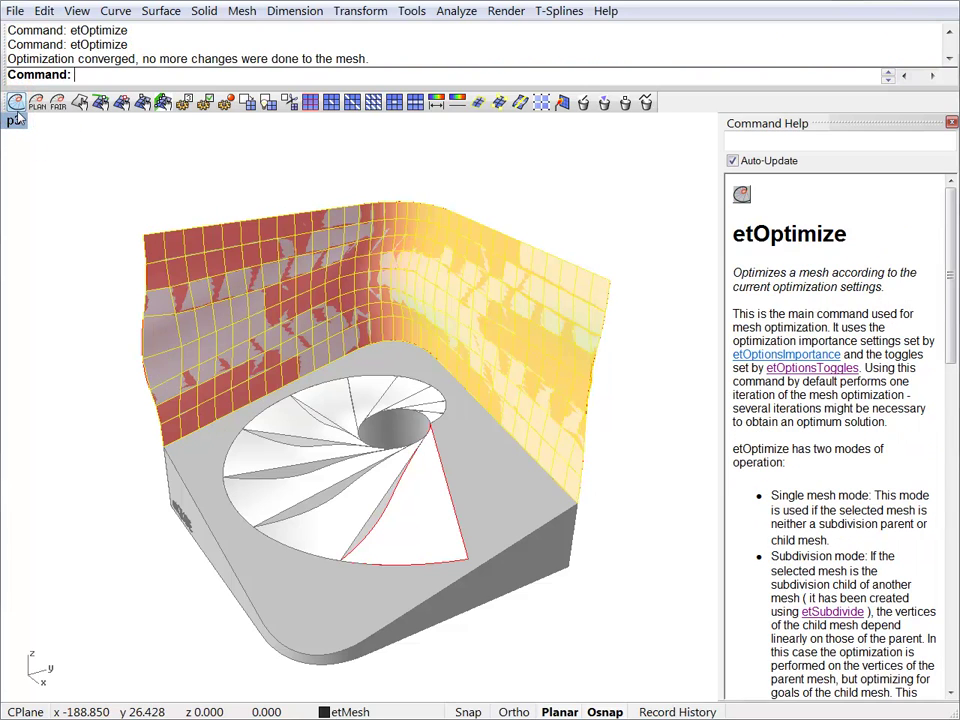
pyautogui.click(224, 187)
pyautogui.moveTo(304, 265); pyautogui.dragTo(430, 342, button='right')
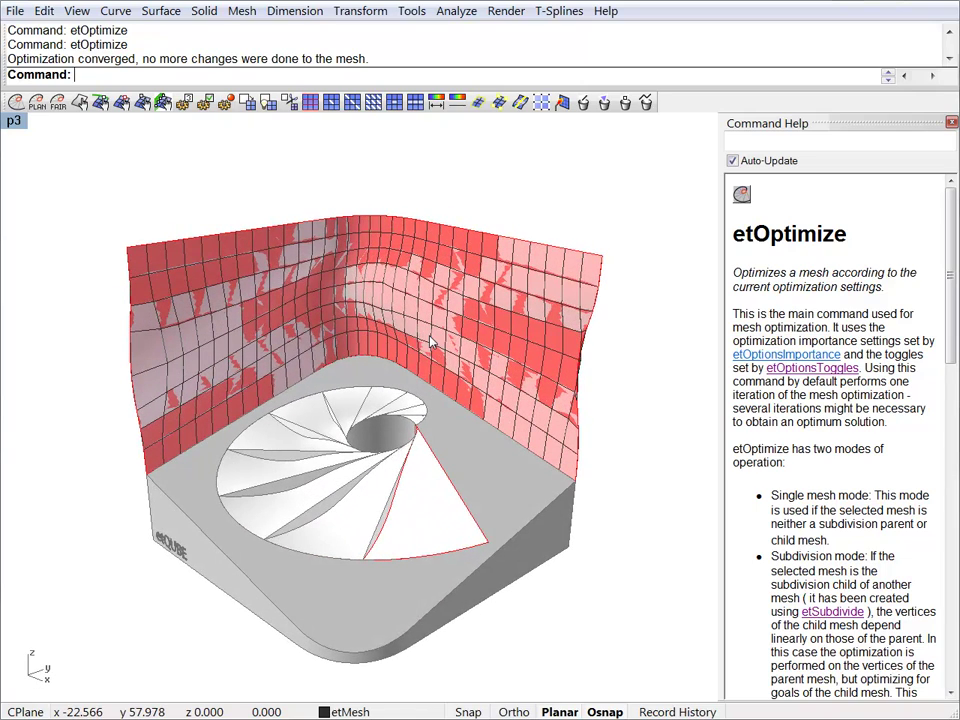
# Set FairnessCurvature importance to 1 in etOptionsImportance.
pyautogui.click(184, 104)
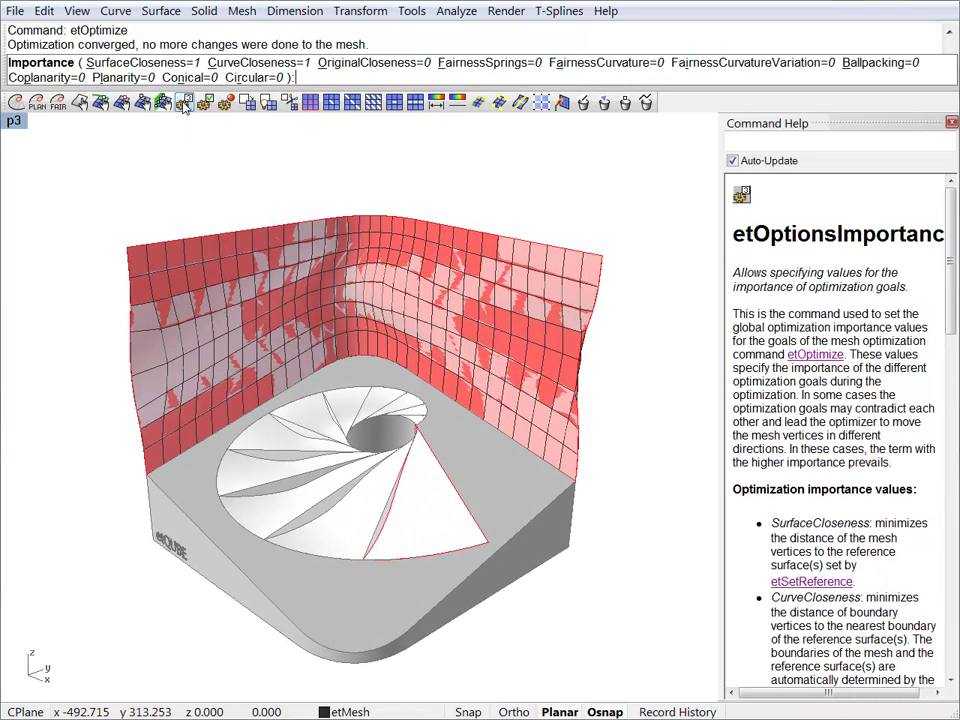
pyautogui.click(628, 64)
pyautogui.write('1')
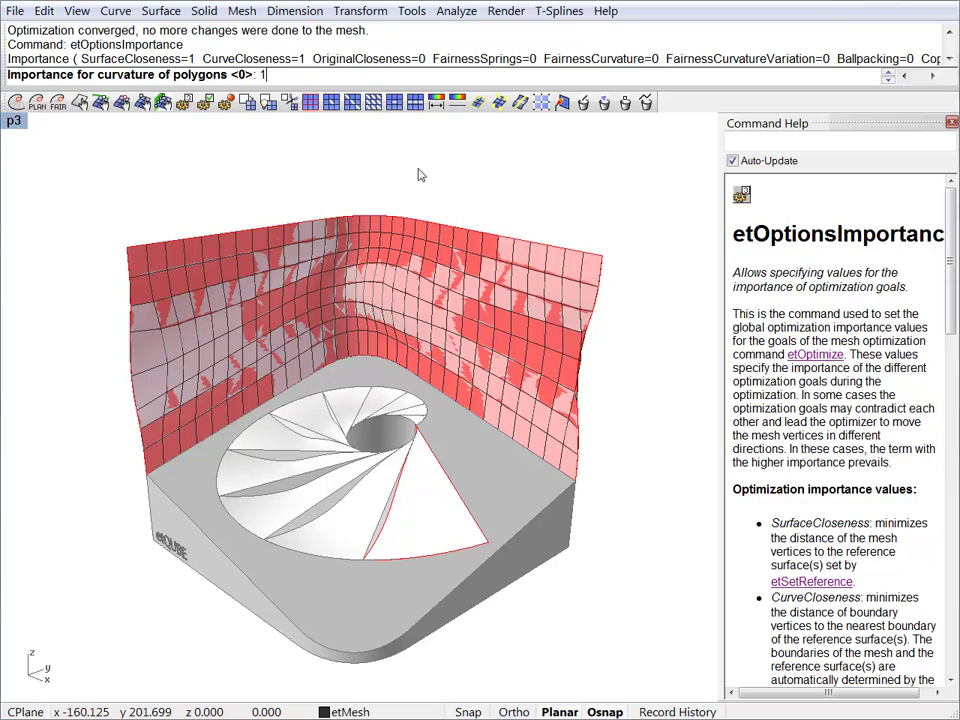
pyautogui.press('Return')
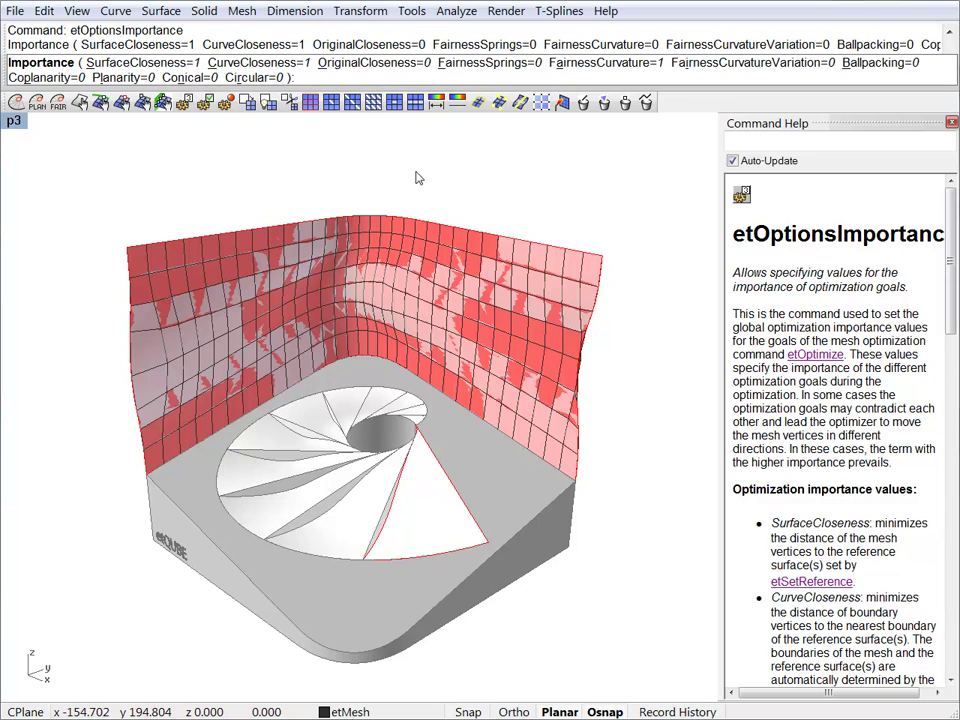
pyautogui.press('Return')
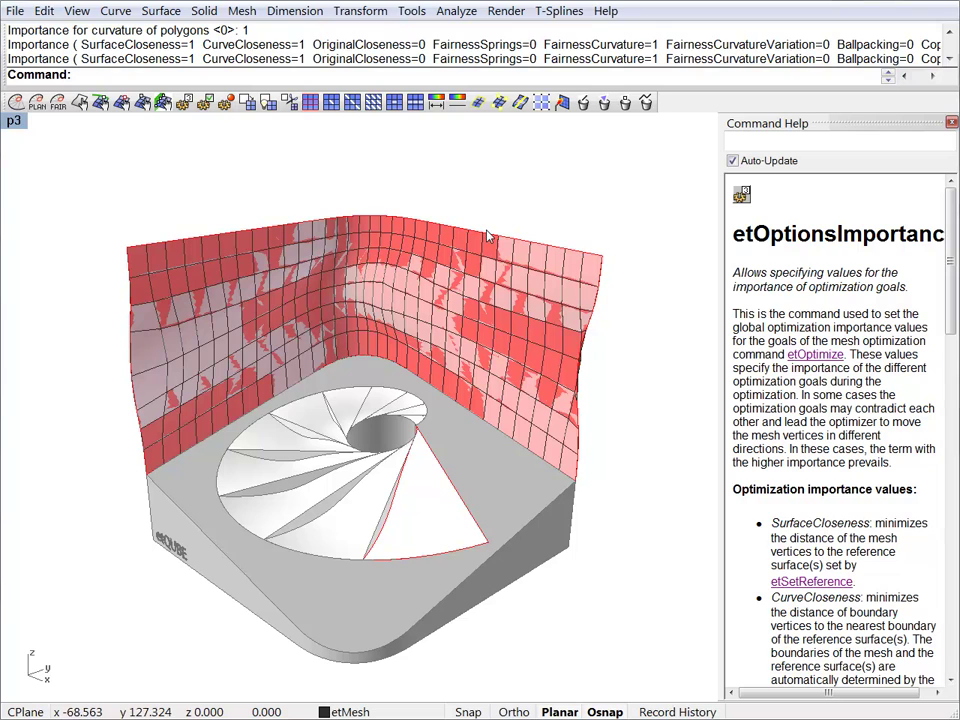
# Select the wall mesh and run etOptimize six more times with curvature fairness.
pyautogui.click(345, 272)
pyautogui.click(386, 324)
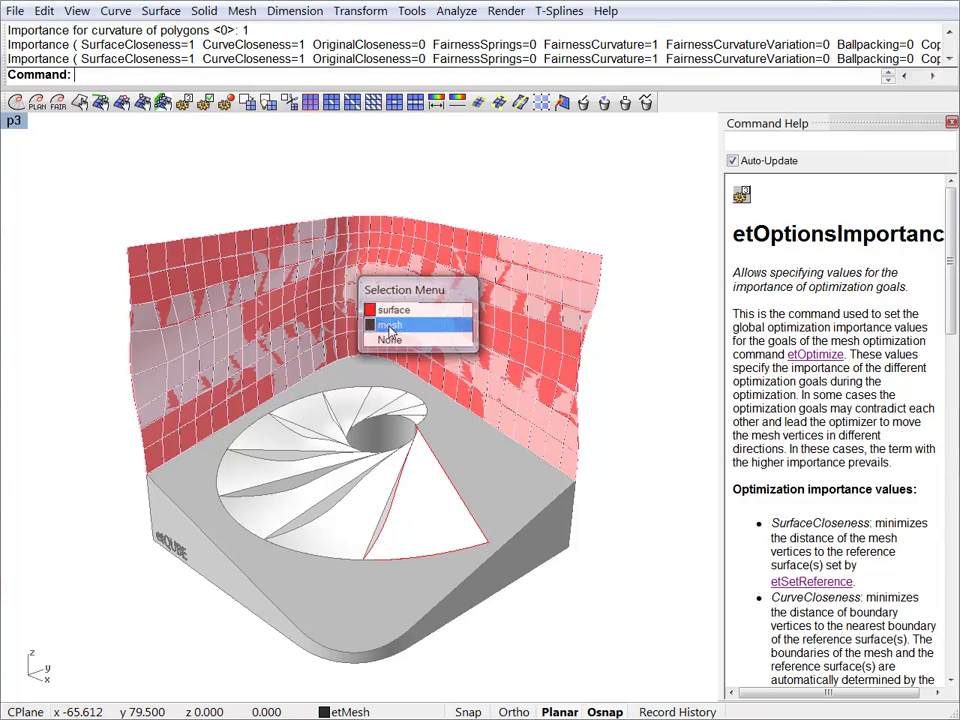
pyautogui.click(14, 104)
pyautogui.click(14, 104)
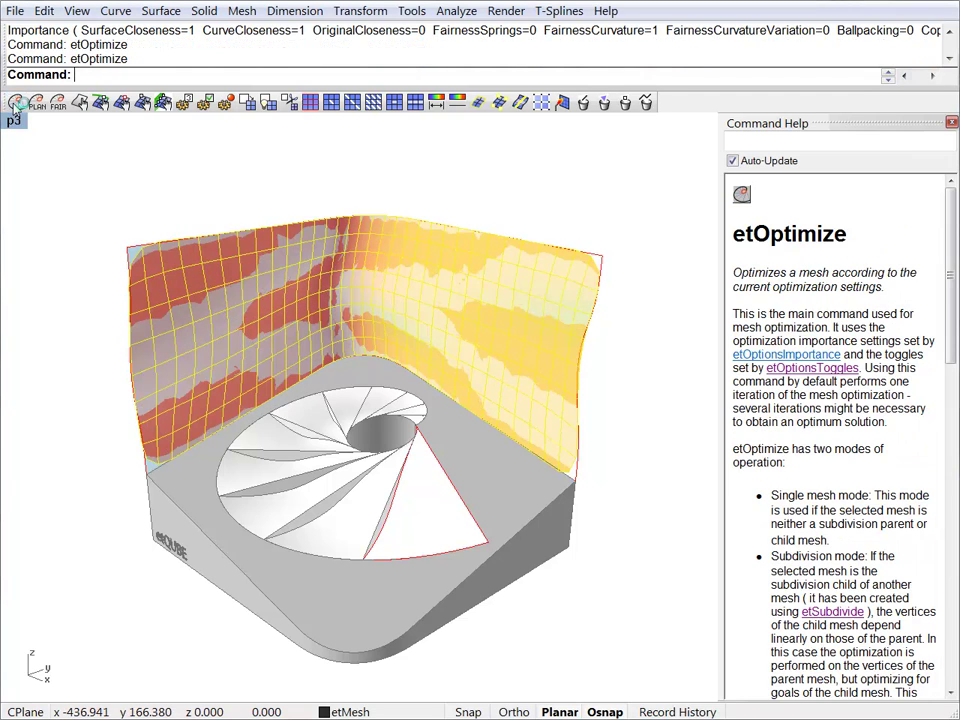
pyautogui.click(14, 104)
pyautogui.click(14, 104)
pyautogui.click(14, 104)
pyautogui.click(14, 104)
pyautogui.moveTo(396, 338); pyautogui.dragTo(376, 320, button='right')
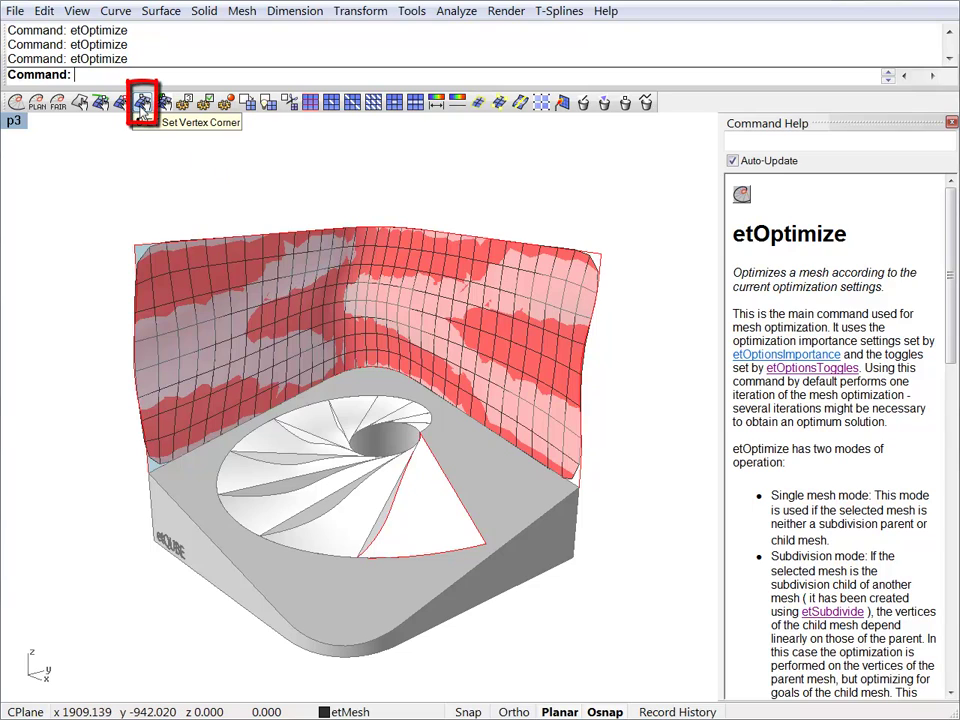
# Flag the mesh's top-right, top-left, bottom-left and bottom-right vertices as corners.
pyautogui.click(143, 106)
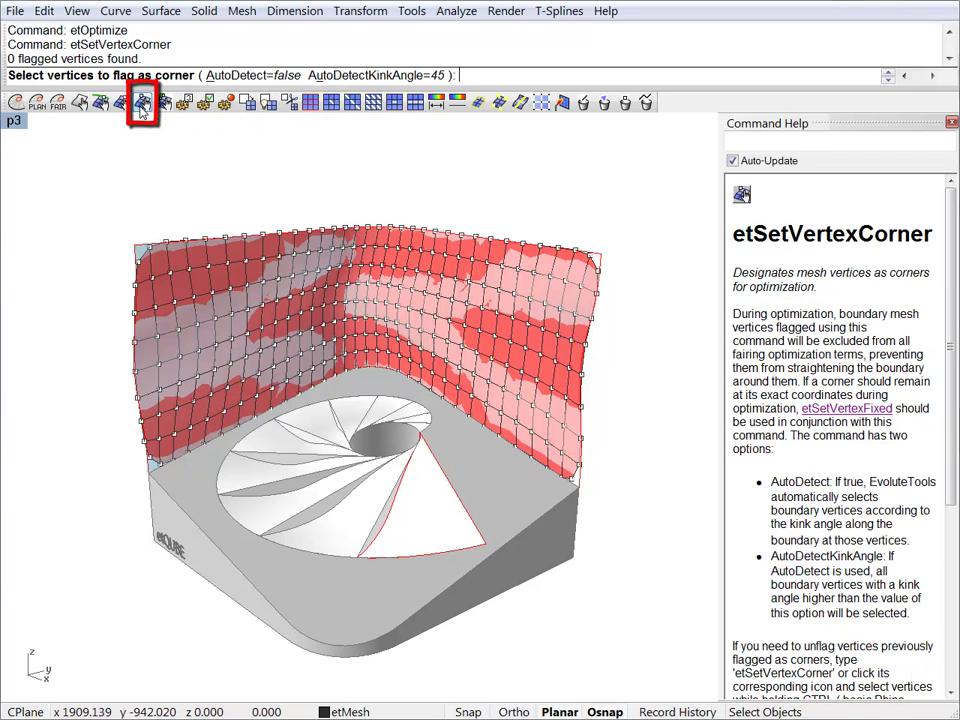
pyautogui.click(597, 268)
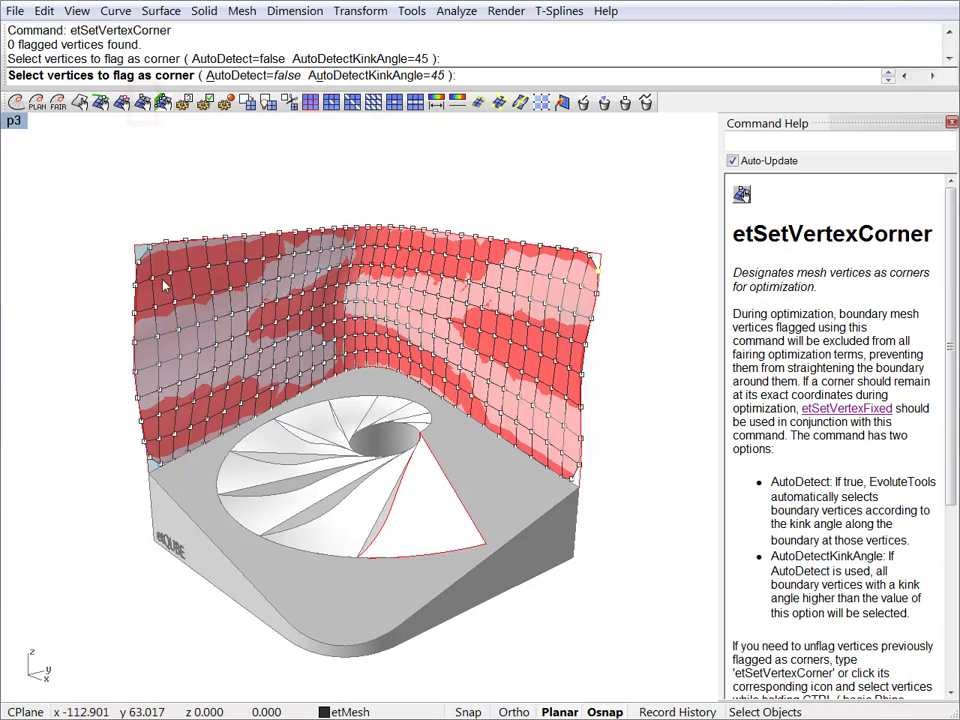
pyautogui.click(139, 262)
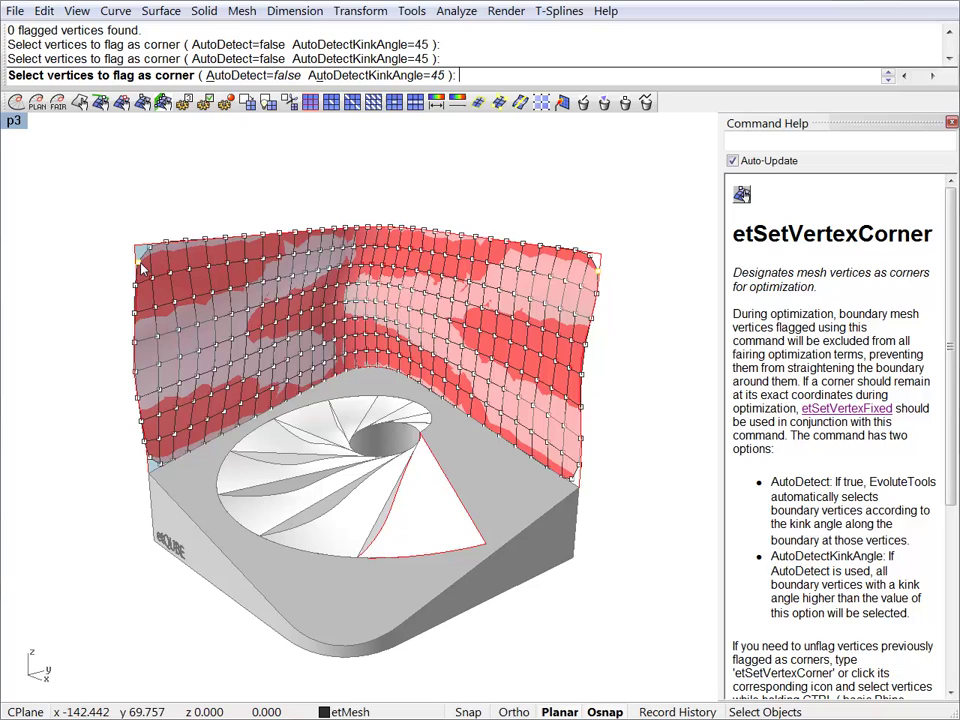
pyautogui.click(151, 458)
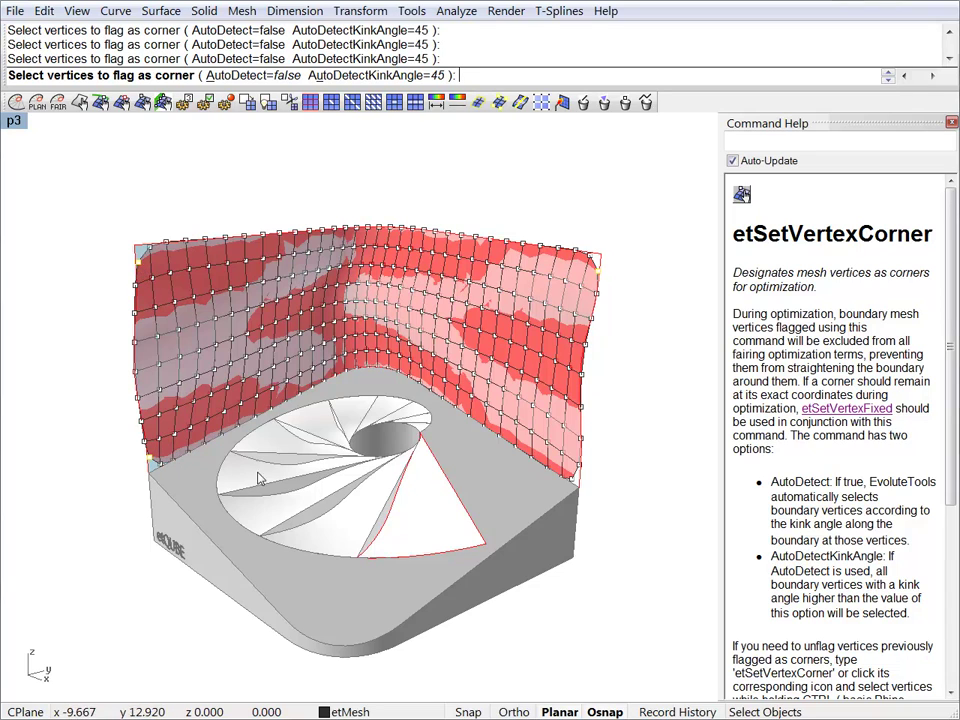
pyautogui.click(575, 483)
pyautogui.press('Return')
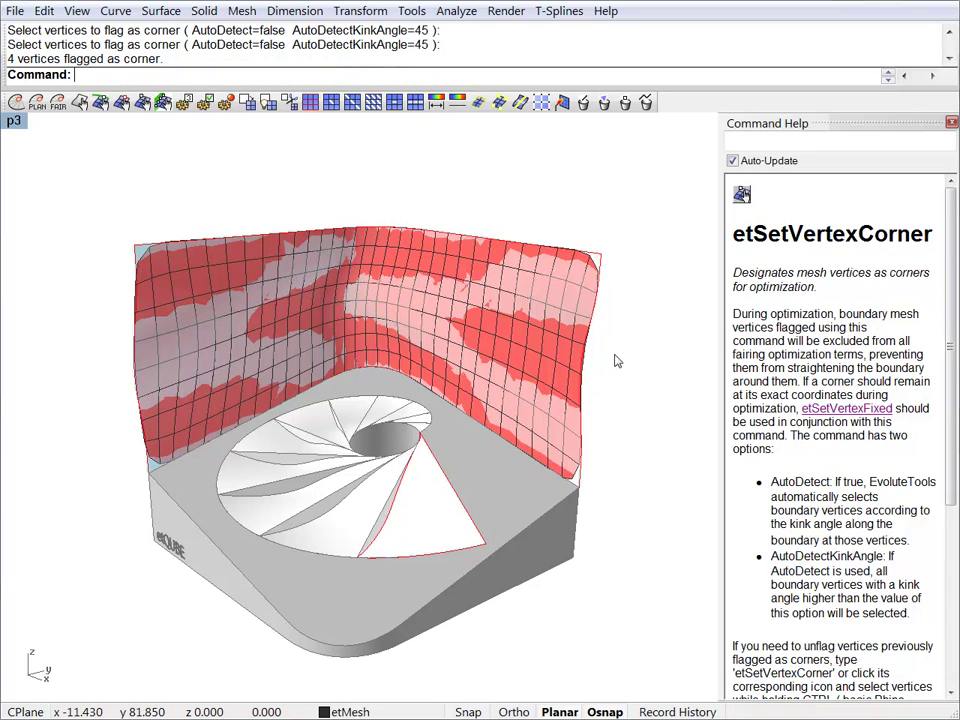
# Select the wall mesh, run etOptimize three times, and orbit to inspect the refaired spiral.
pyautogui.click(212, 280)
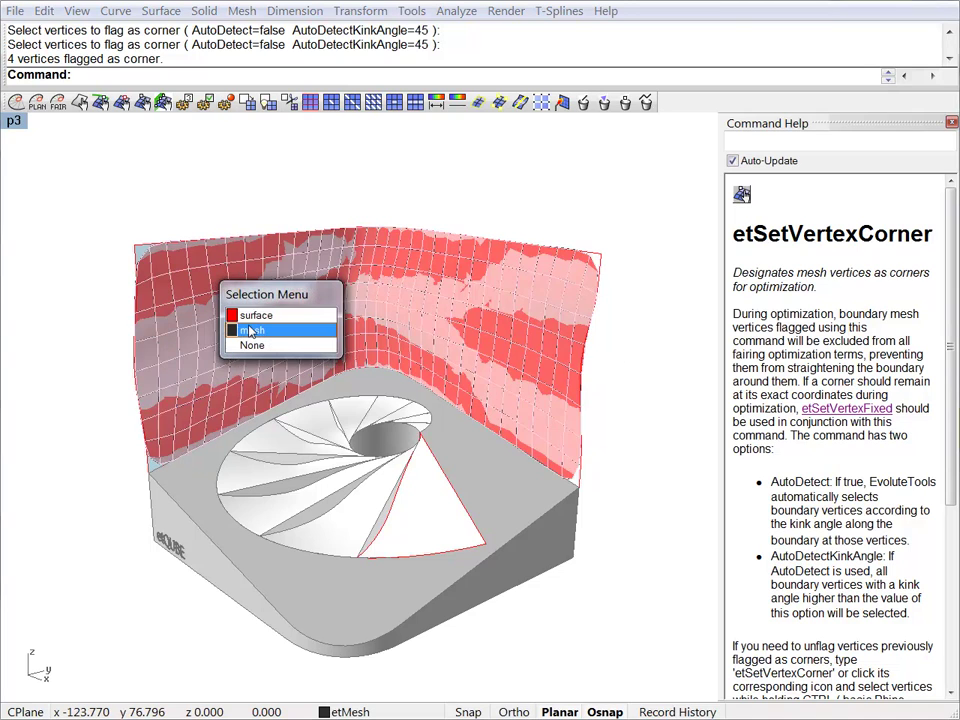
pyautogui.click(251, 331)
pyautogui.click(15, 103)
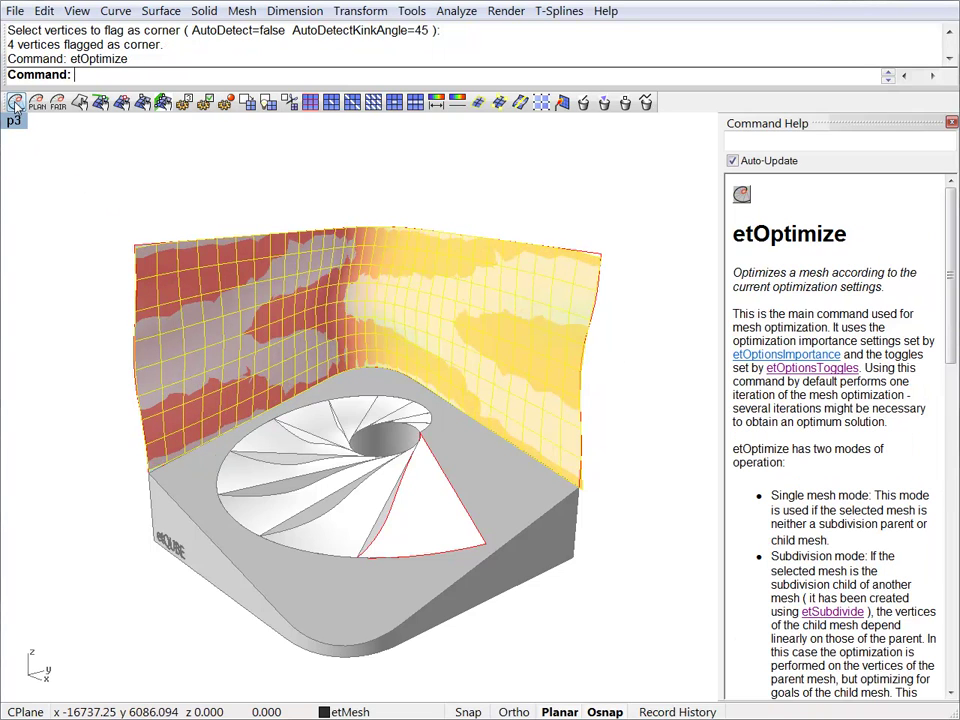
pyautogui.click(15, 103)
pyautogui.click(15, 103)
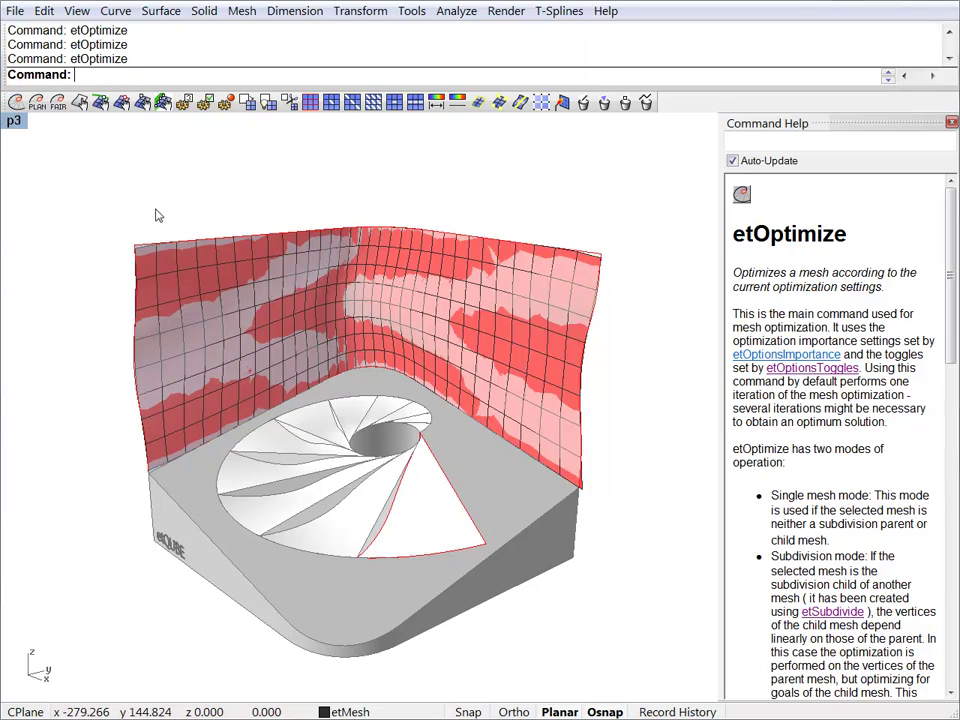
pyautogui.moveTo(546, 317); pyautogui.dragTo(440, 375, button='right')
pyautogui.moveTo(587, 328); pyautogui.dragTo(330, 326, button='right')
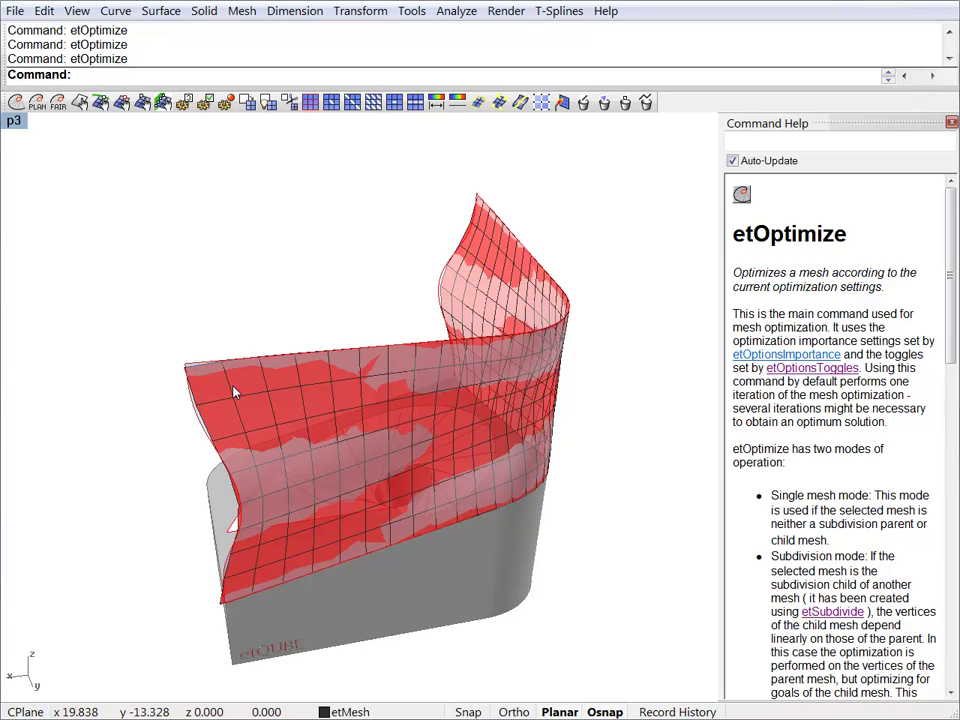
pyautogui.moveTo(221, 396); pyautogui.dragTo(521, 360, button='right')
# Show the wall mesh's points and snap its four corner vertices onto the surface corners.
pyautogui.click(542, 343)
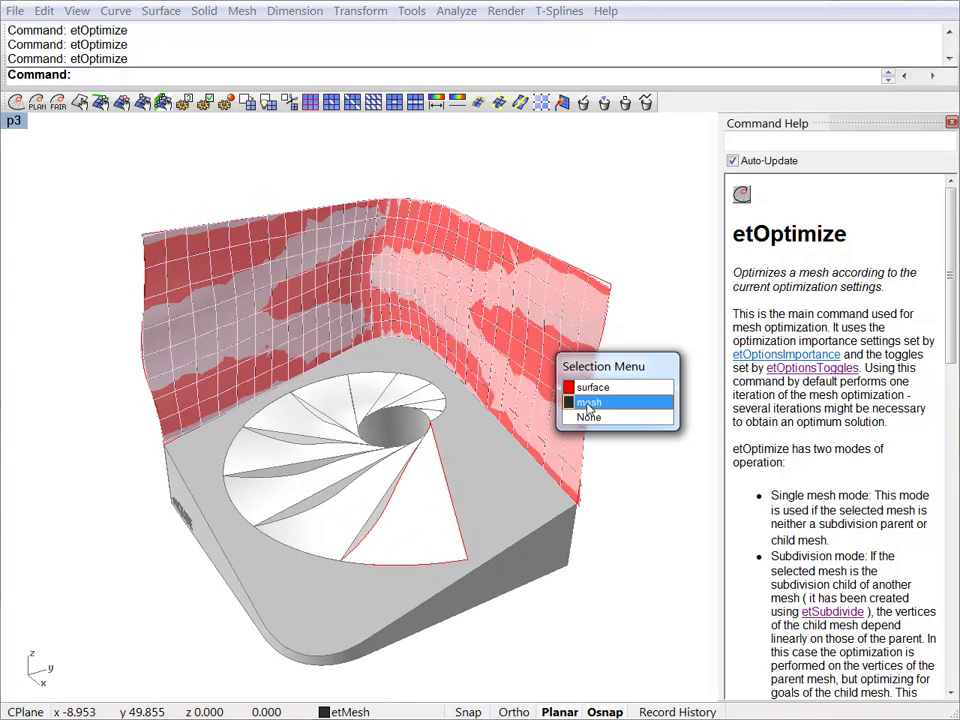
pyautogui.click(588, 402)
pyautogui.press('F10')
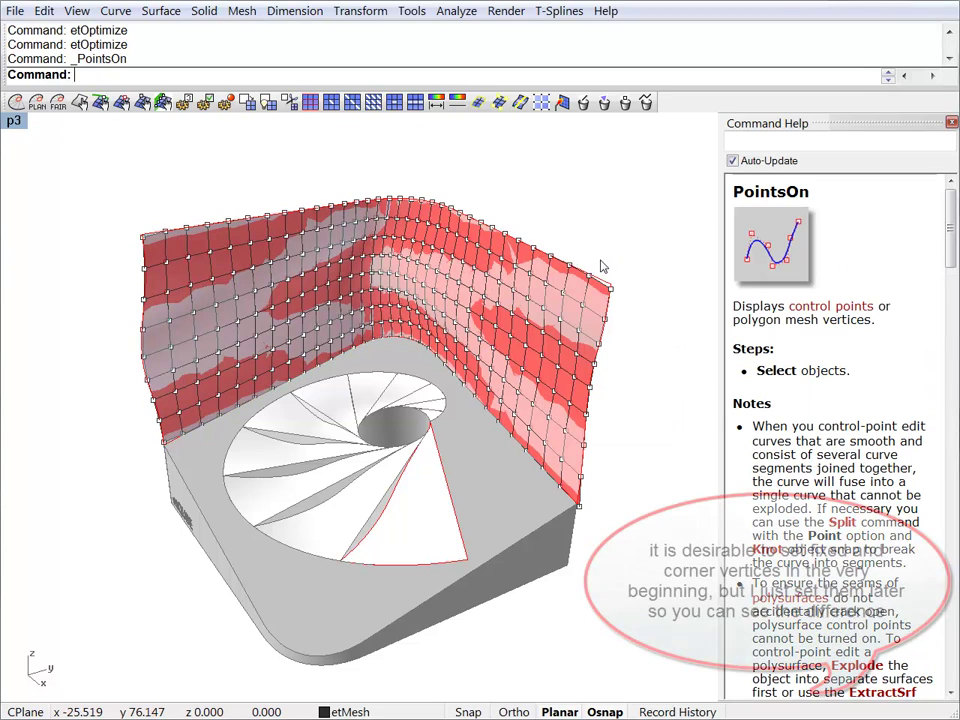
pyautogui.moveTo(601, 266); pyautogui.dragTo(634, 311)
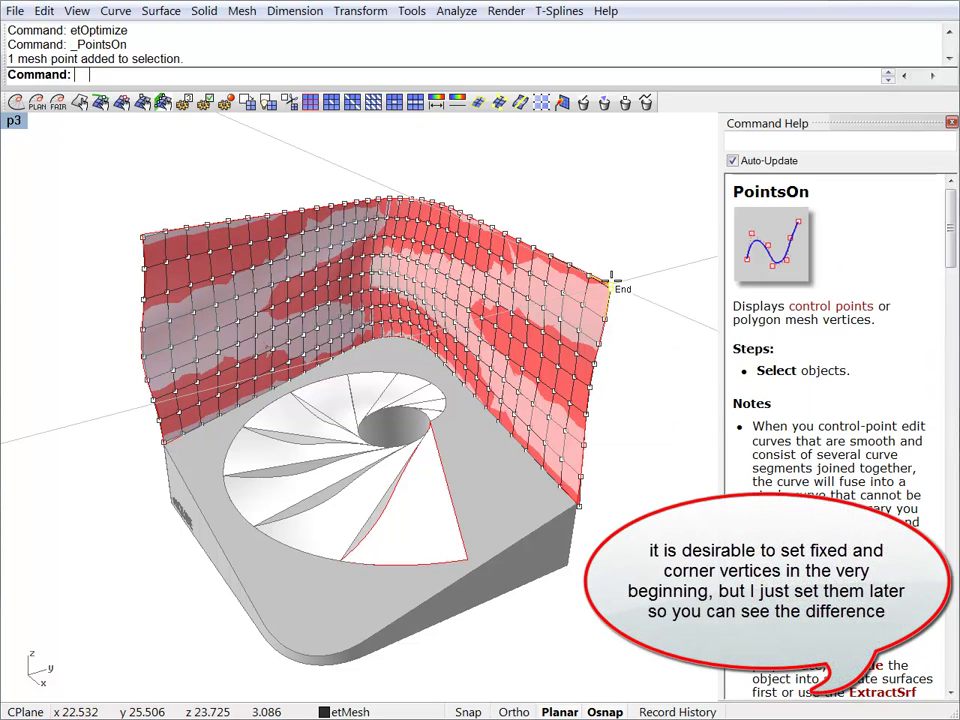
pyautogui.click(607, 280)
pyautogui.moveTo(123, 204); pyautogui.dragTo(141, 233)
pyautogui.moveTo(166, 456); pyautogui.dragTo(160, 442)
pyautogui.moveTo(579, 510)
pyautogui.mouseDown()
pyautogui.moveTo(574, 489)
pyautogui.moveTo(576, 502)
pyautogui.mouseUp()
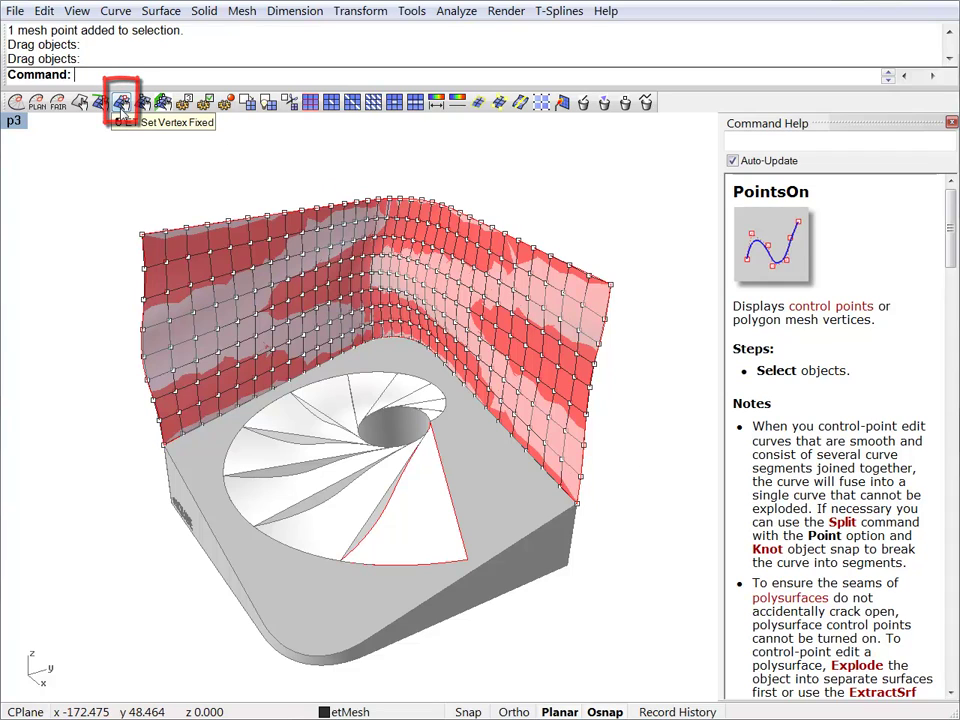
# Flag the wall mesh's four corner vertices as fixed and hide the mesh points.
pyautogui.click(121, 104)
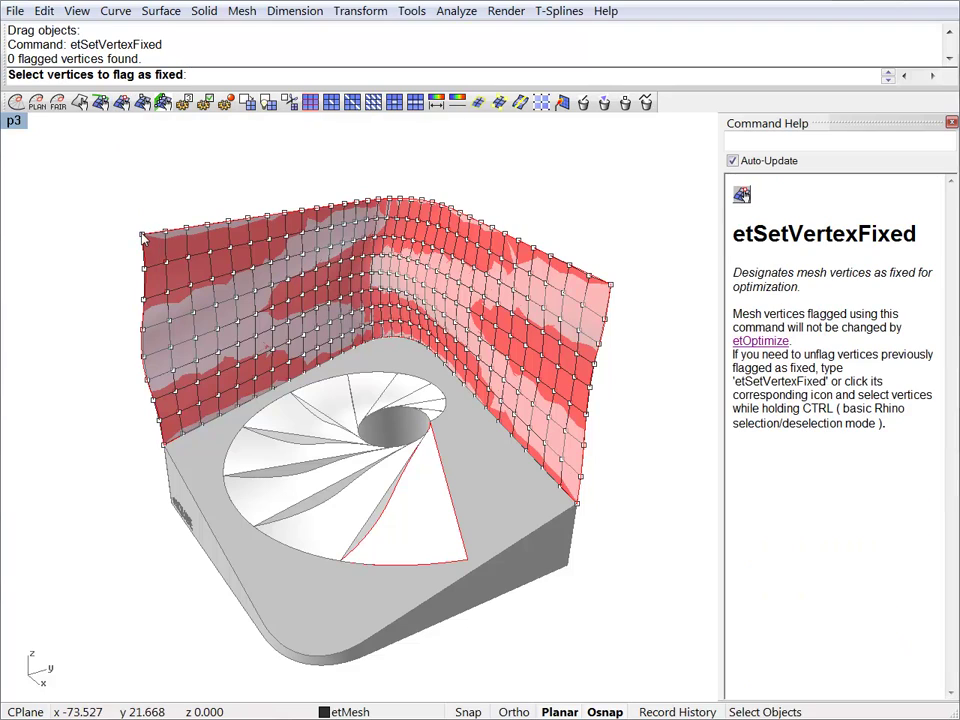
pyautogui.click(610, 286)
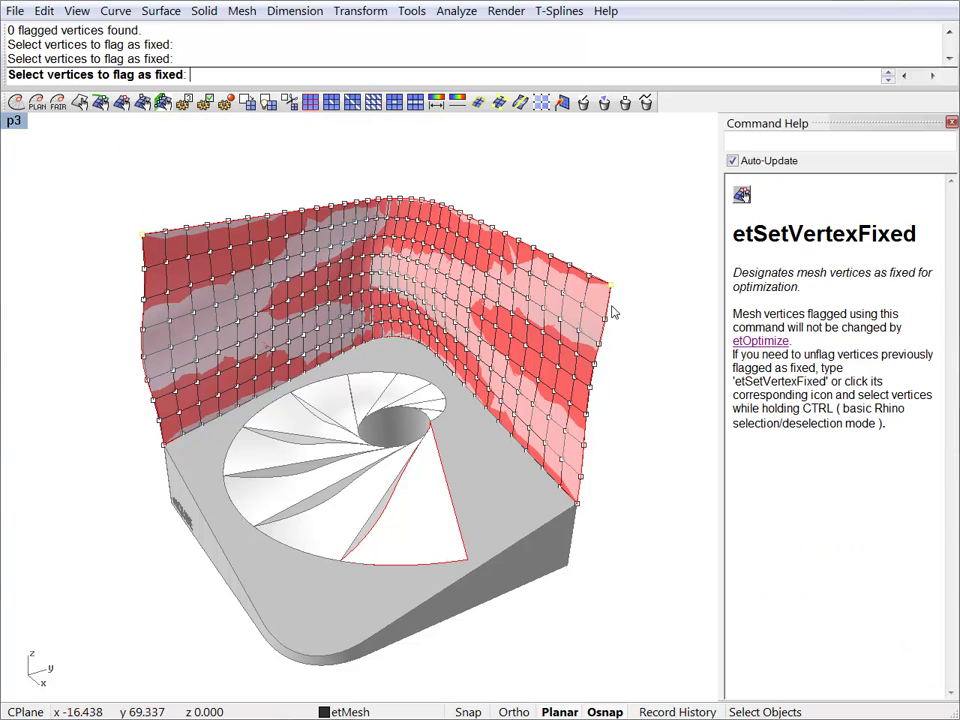
pyautogui.click(577, 505)
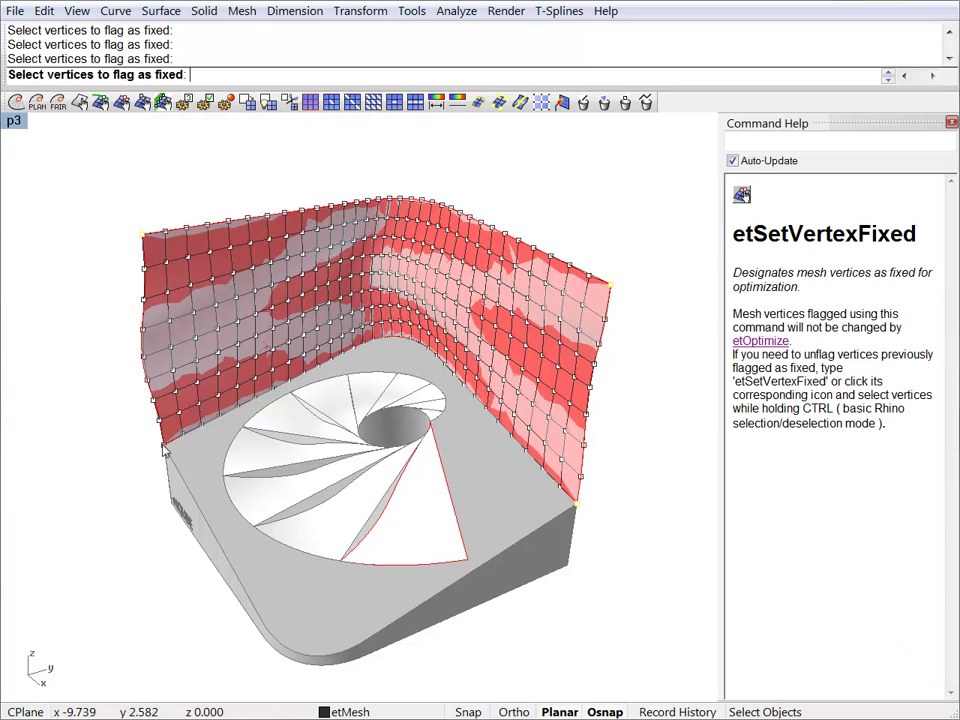
pyautogui.press('Return')
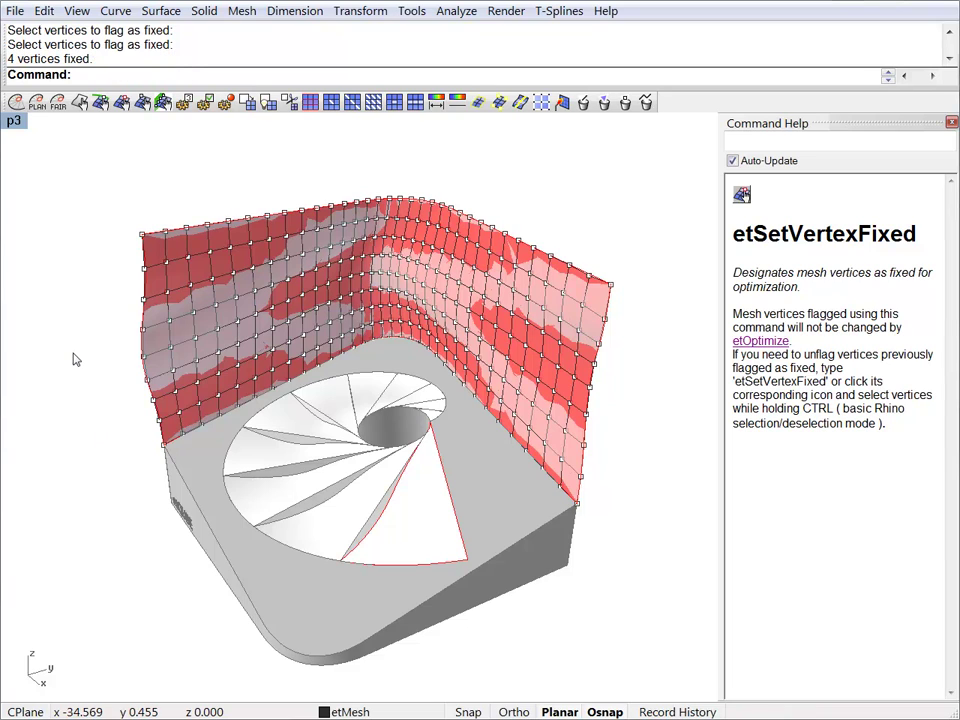
pyautogui.press('Escape')
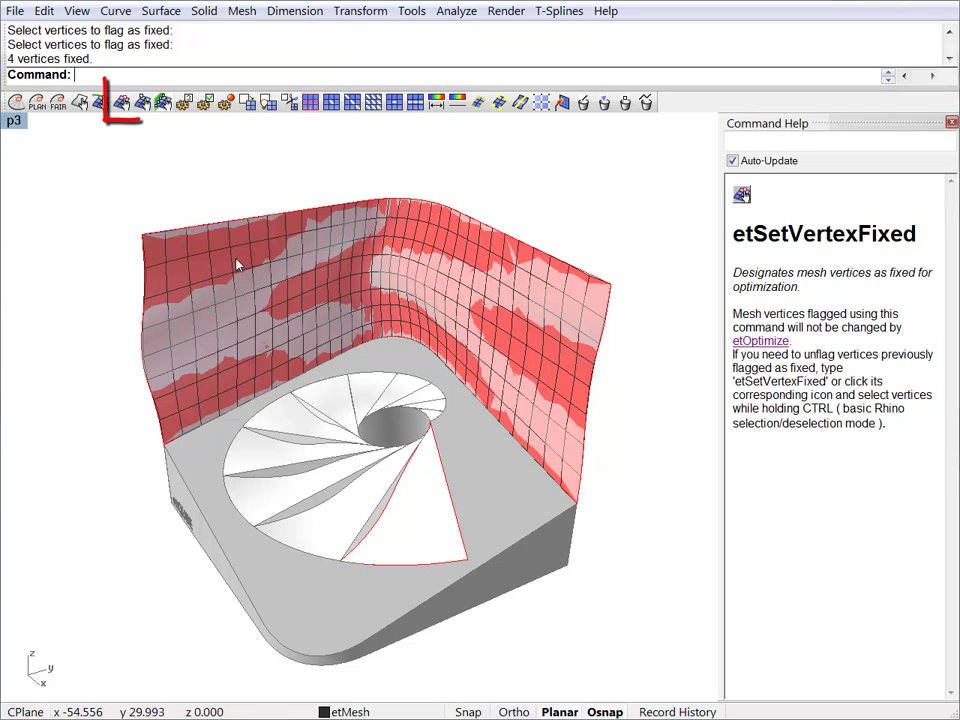
# Check which vertices are flagged fixed and which are flagged as corners.
pyautogui.click(121, 105)
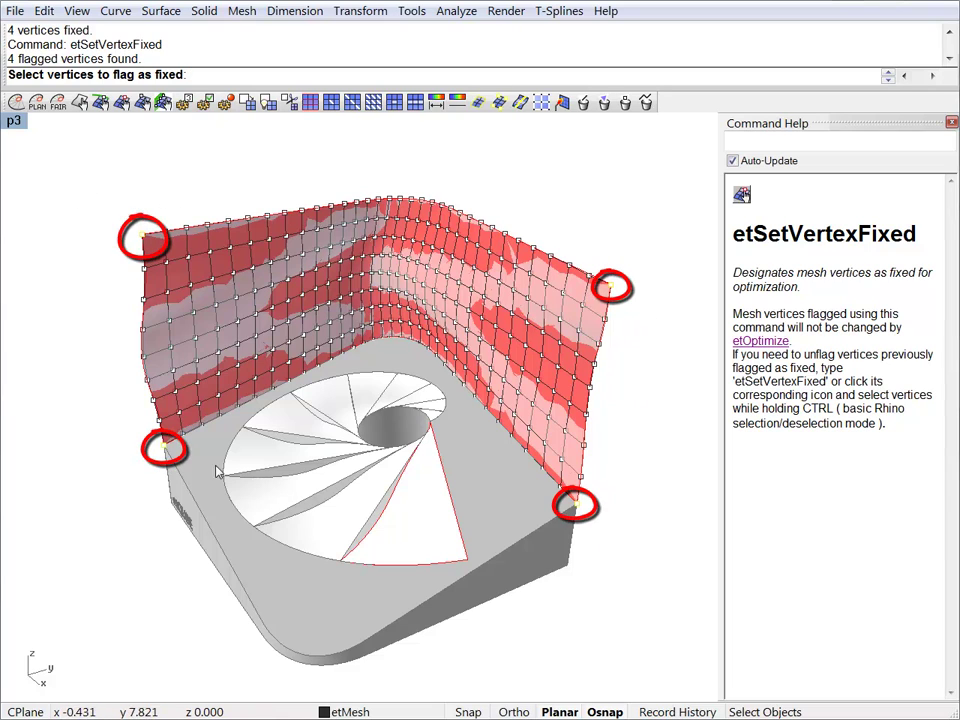
pyautogui.press('Escape')
pyautogui.click(145, 108)
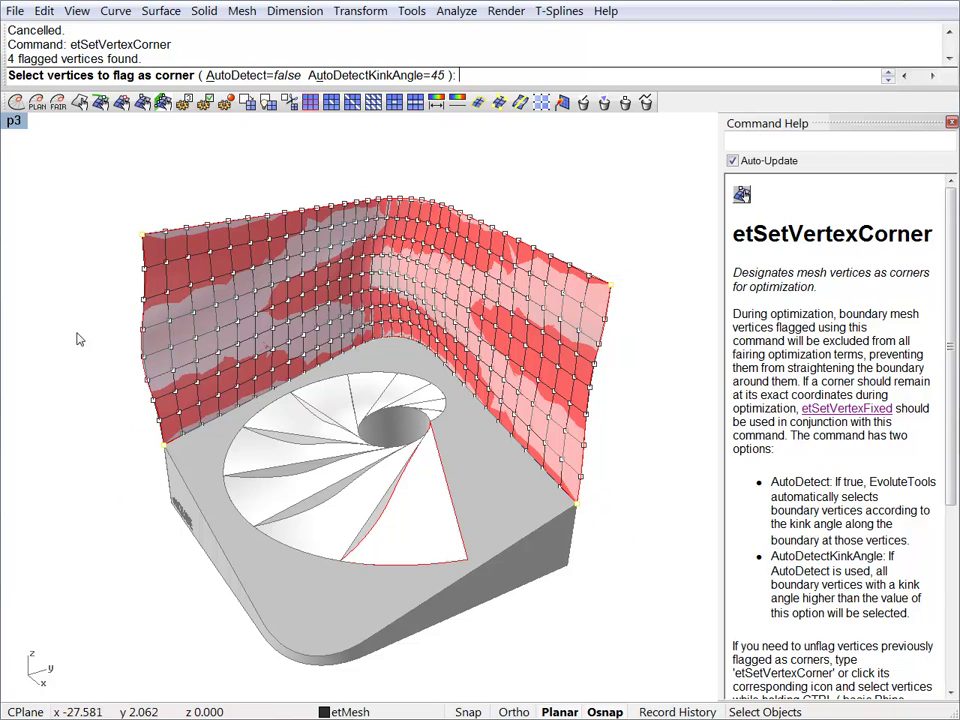
pyautogui.press('Escape')
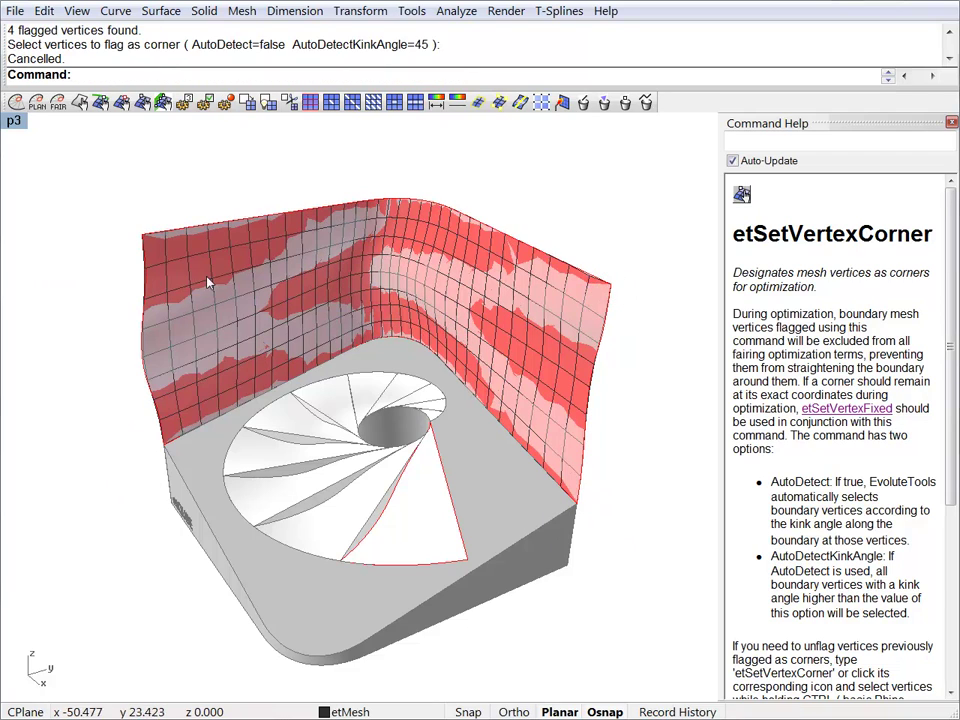
# Run etOptimize three times on the corner-pinned wall mesh, then deselect and inspect it.
pyautogui.click(222, 286)
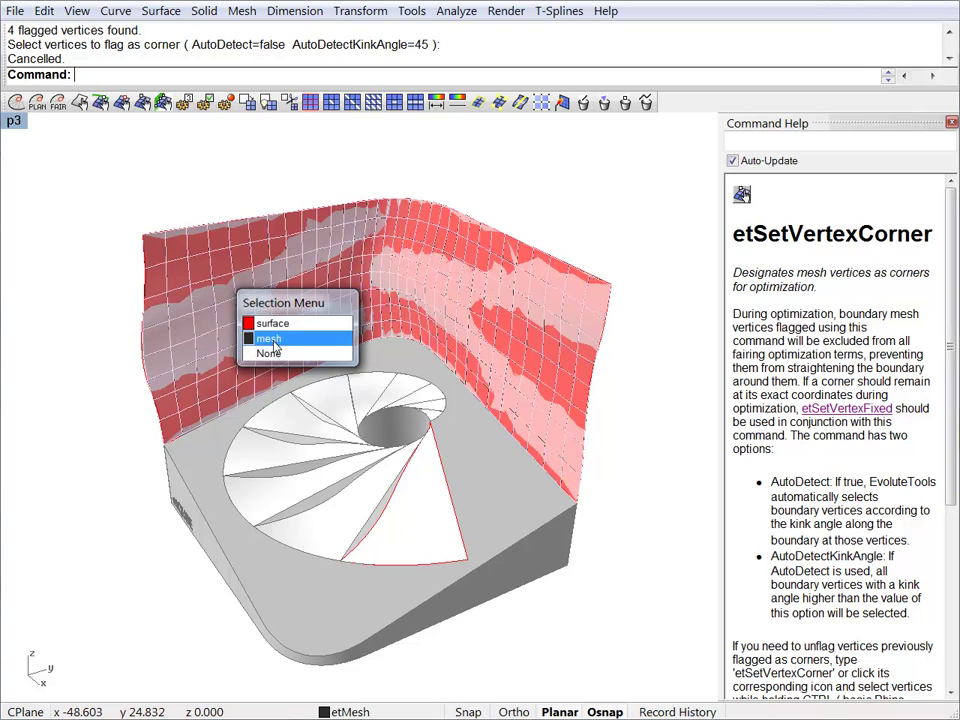
pyautogui.click(268, 341)
pyautogui.click(16, 103)
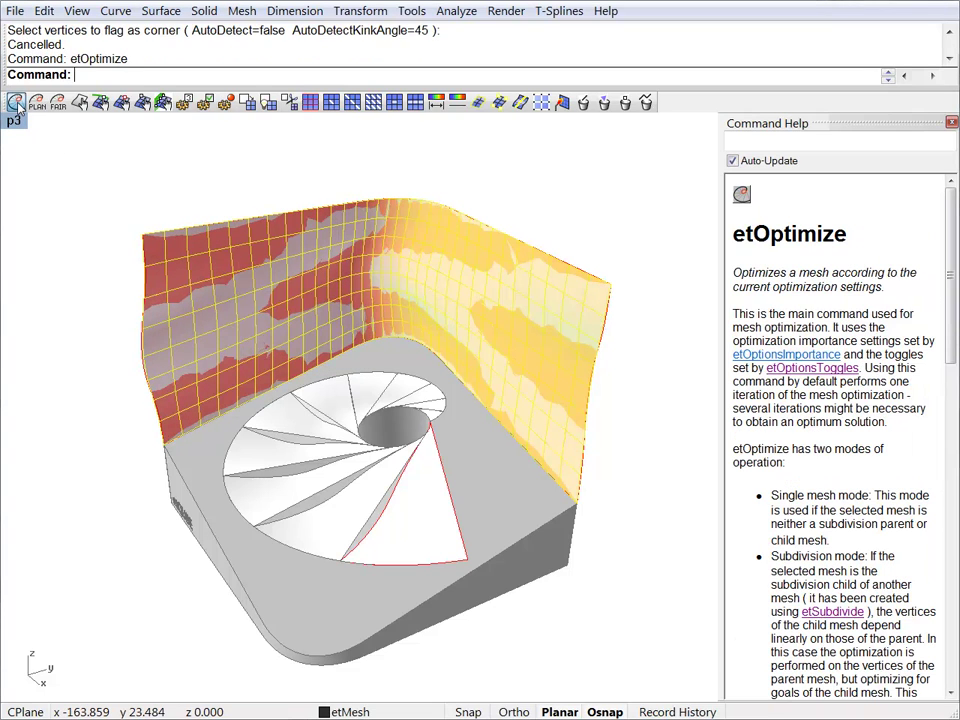
pyautogui.click(16, 103)
pyautogui.click(16, 103)
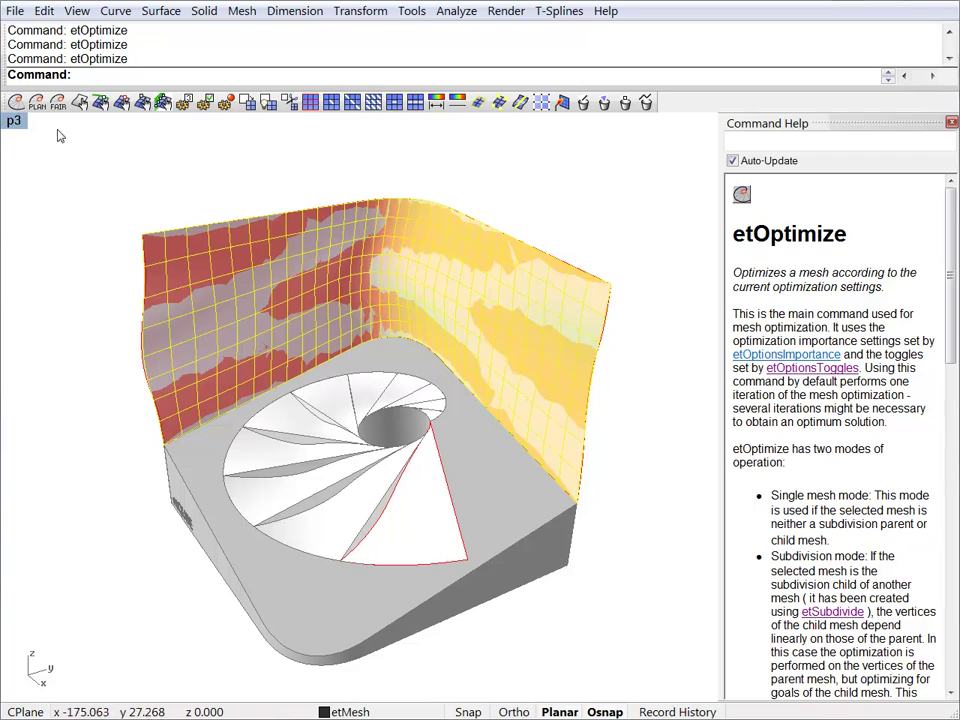
pyautogui.click(169, 200)
pyautogui.moveTo(605, 318); pyautogui.dragTo(203, 336, button='right')
pyautogui.moveTo(305, 388); pyautogui.dragTo(507, 303, button='right')
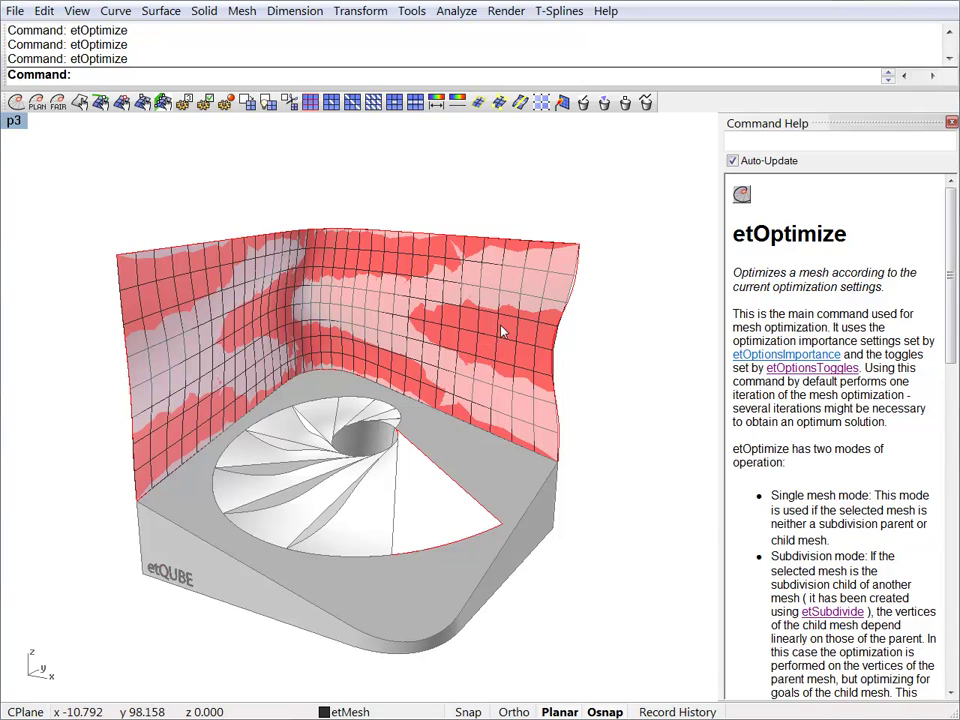
pyautogui.scroll(5, 487, 302)
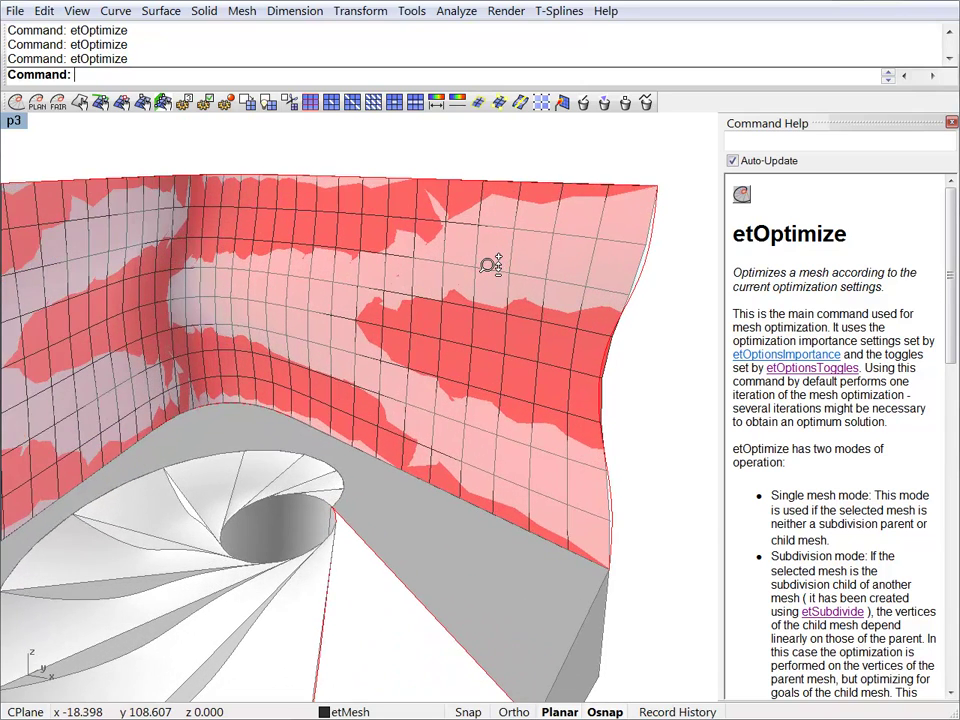
pyautogui.keyDown('shift'); pyautogui.moveTo(460, 268); pyautogui.dragTo(440, 344, button='right'); pyautogui.keyUp('shift')
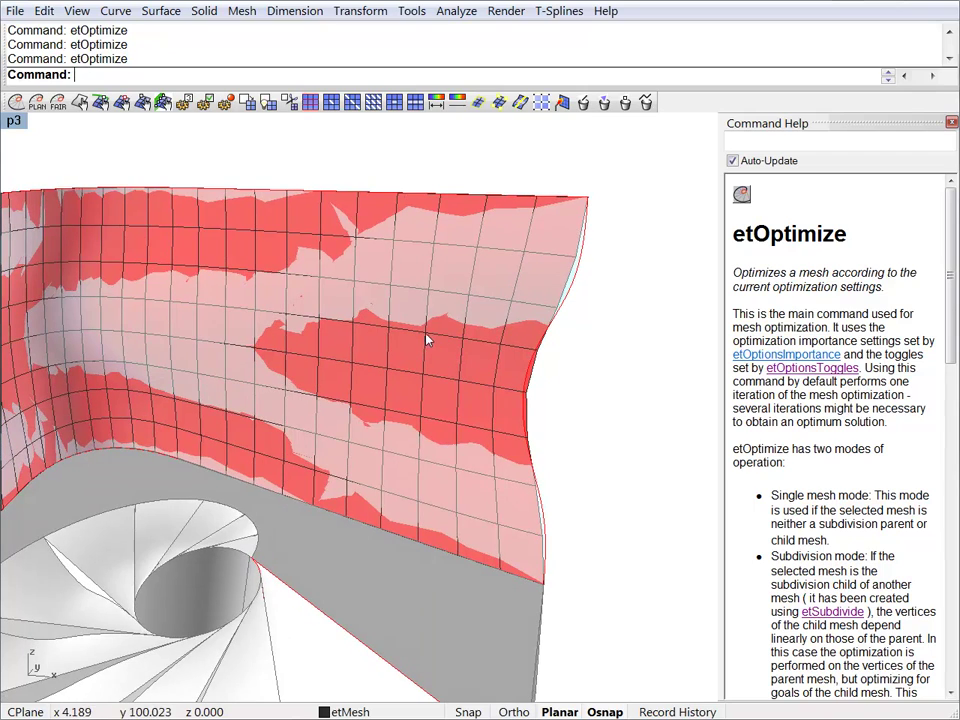
# Reposition one top-edge vertex and slide one bottom-edge vertex rightward along the wall mesh edges.
pyautogui.click(446, 212)
pyautogui.click(437, 231)
pyautogui.click(485, 290)
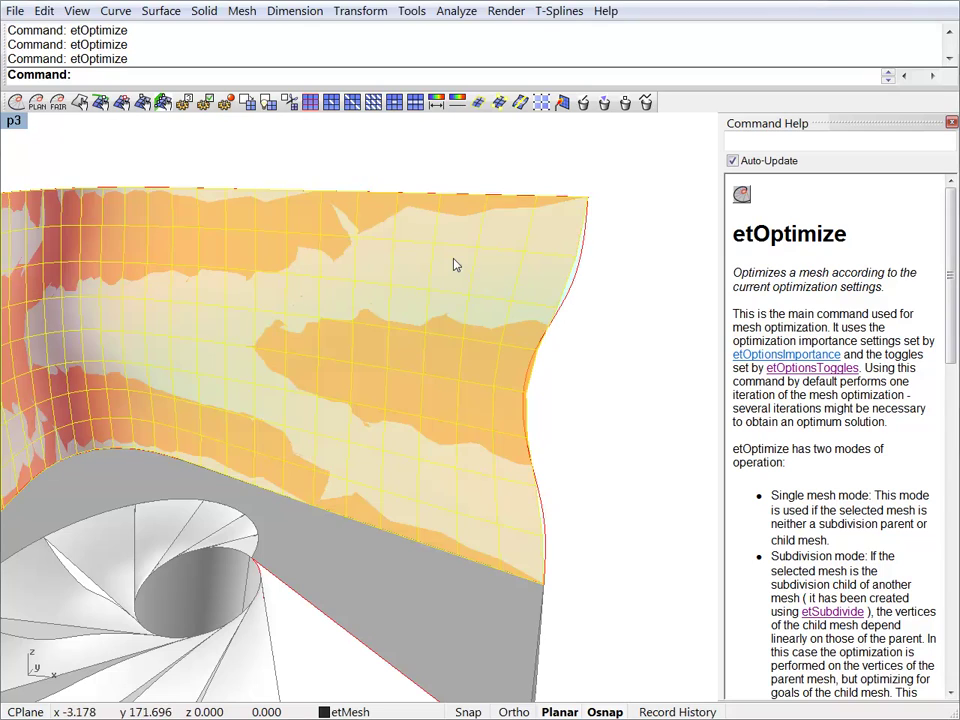
pyautogui.press('F10')
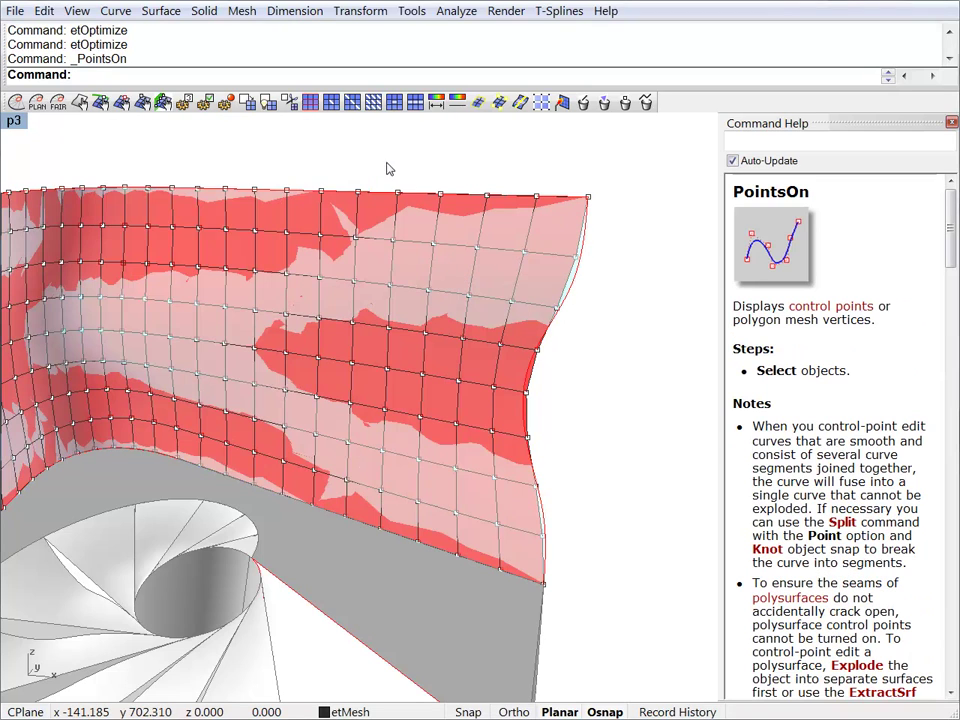
pyautogui.moveTo(388, 167); pyautogui.dragTo(369, 191)
pyautogui.click(369, 191)
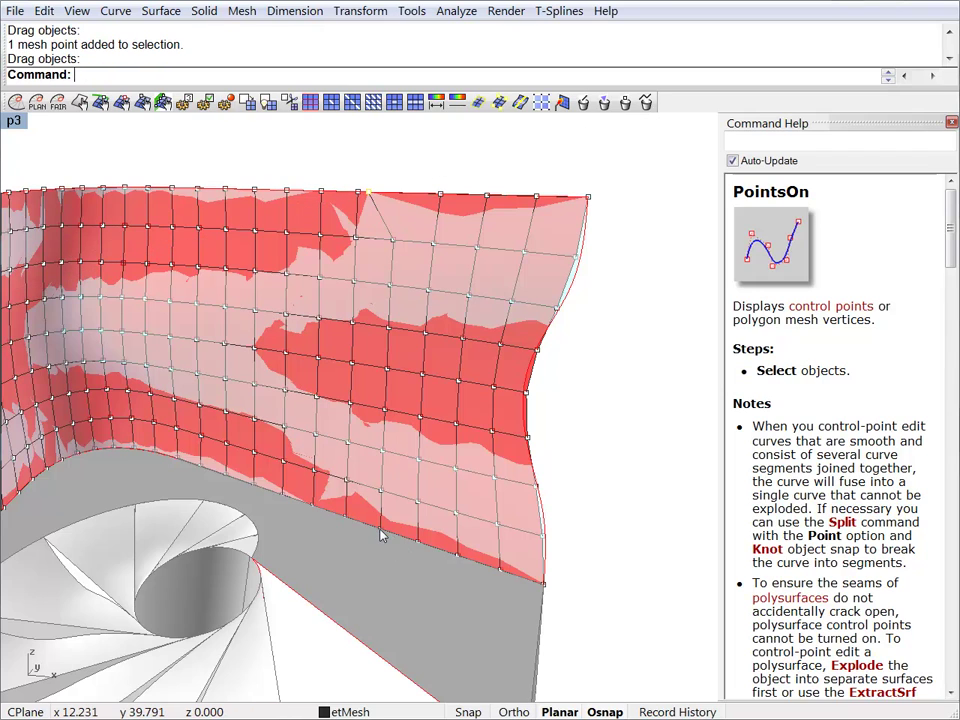
pyautogui.click(381, 535)
pyautogui.press('Return')
pyautogui.moveTo(381, 535); pyautogui.dragTo(403, 538)
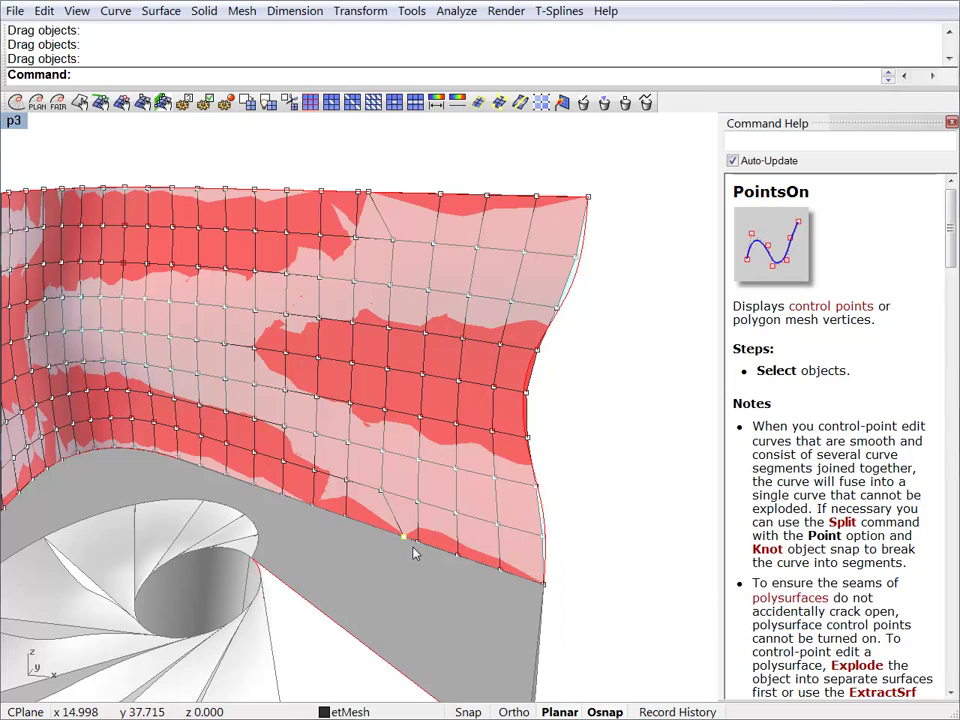
pyautogui.press('Return')
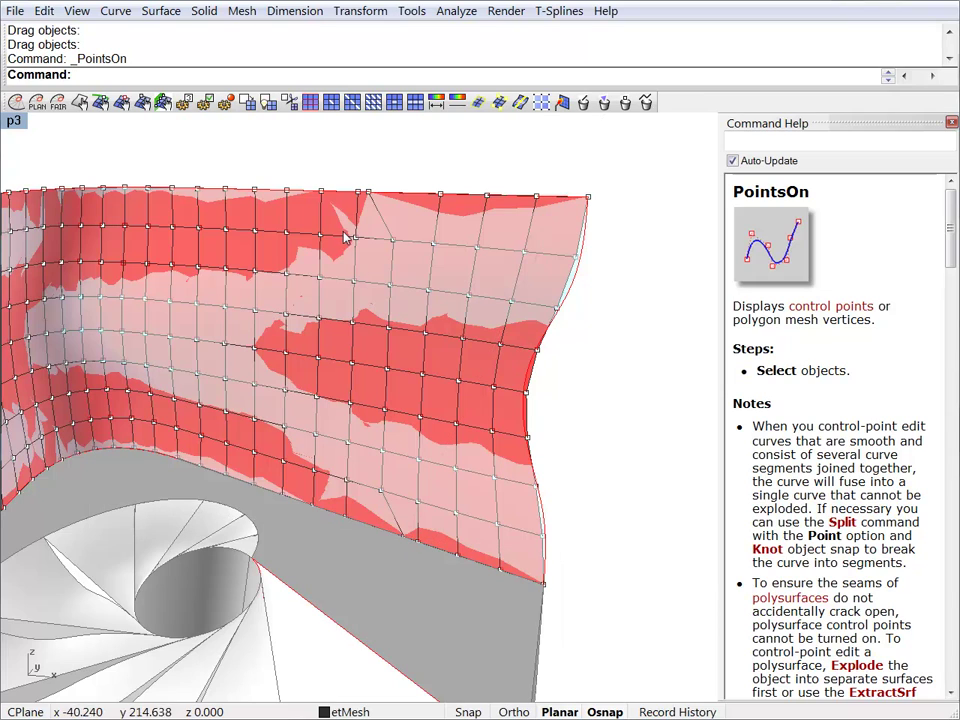
# Flag the two moved edge vertices as fixed, bringing the total to six.
pyautogui.click(100, 102)
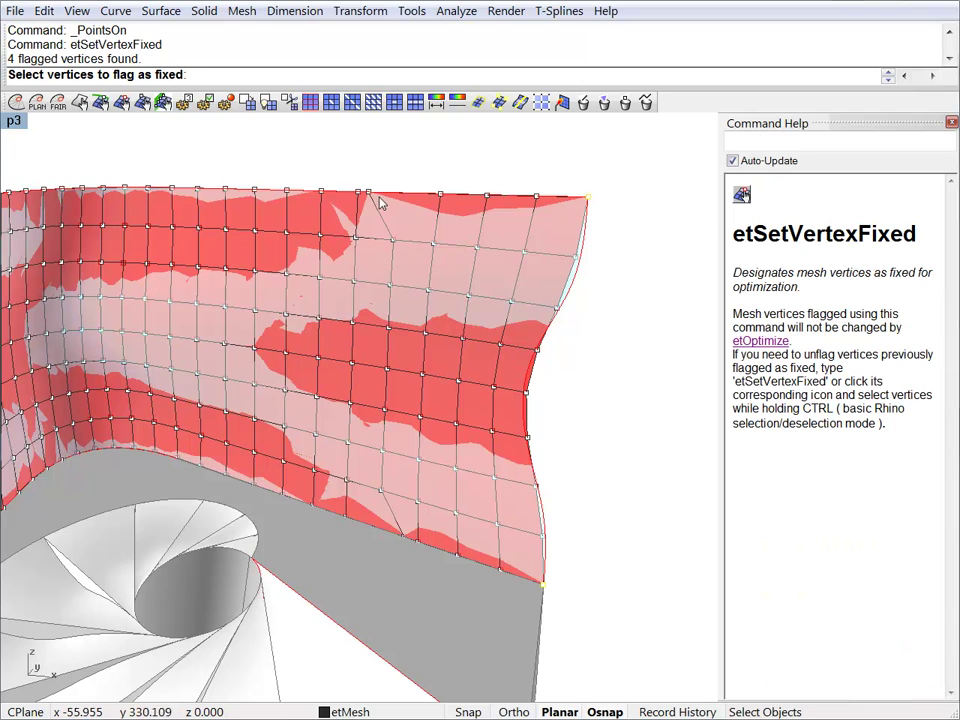
pyautogui.click(368, 192)
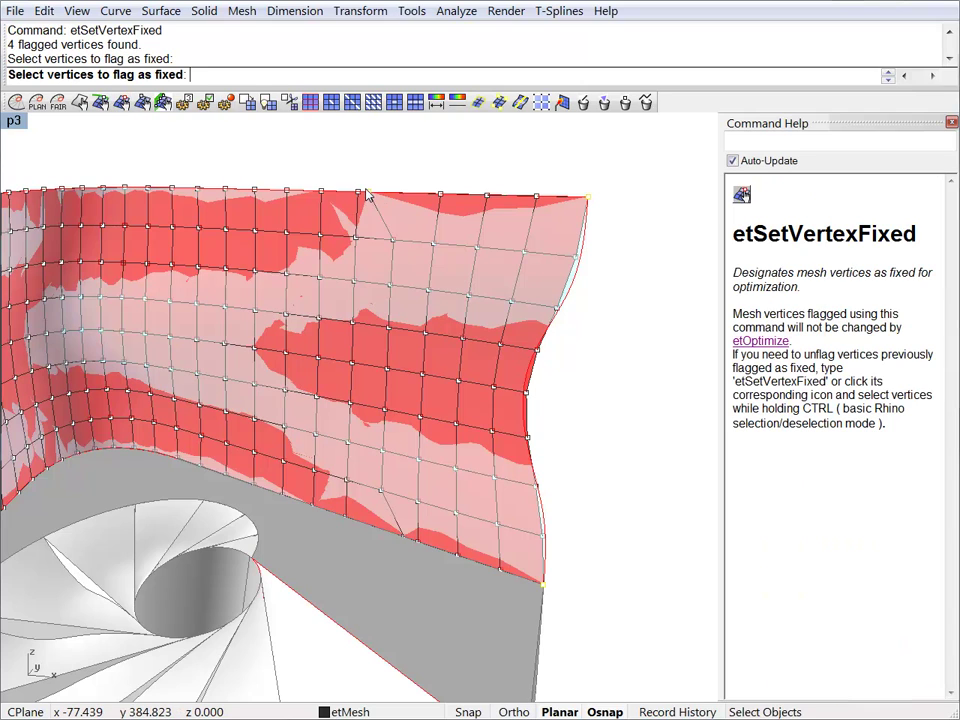
pyautogui.click(404, 538)
pyautogui.press('Return')
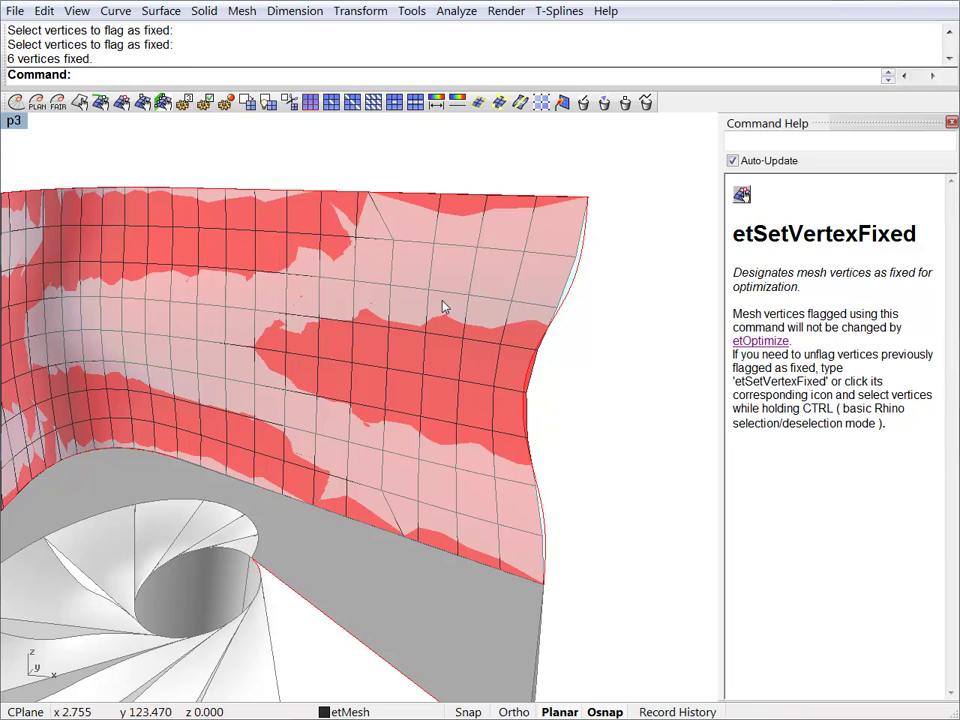
# Run etOptimize four times on the wall mesh, then deselect and orbit to see the shading.
pyautogui.click(435, 223)
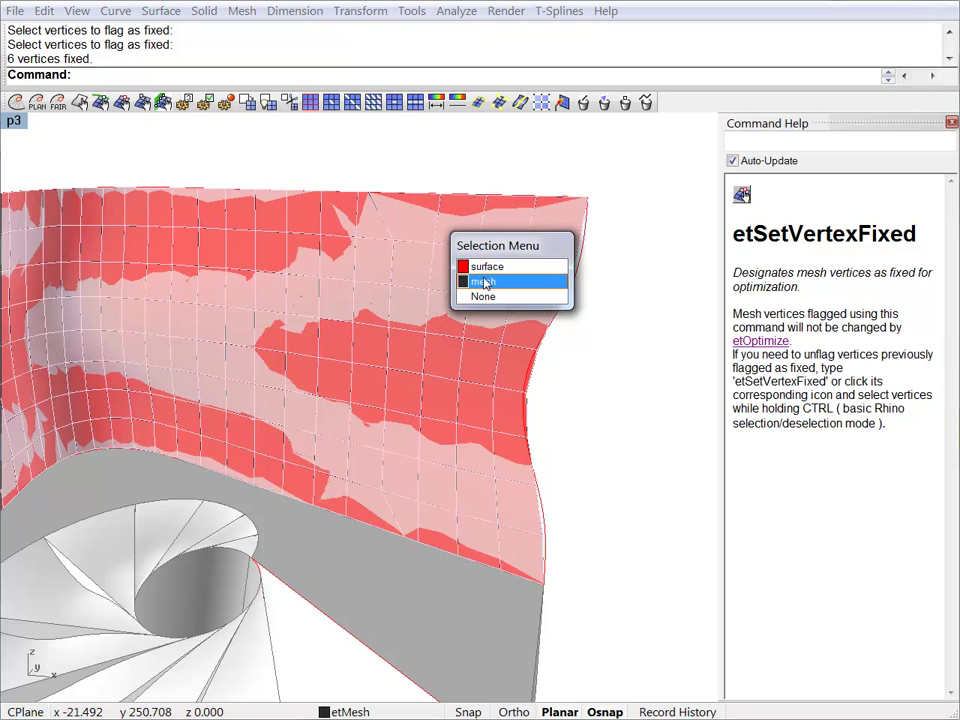
pyautogui.click(487, 283)
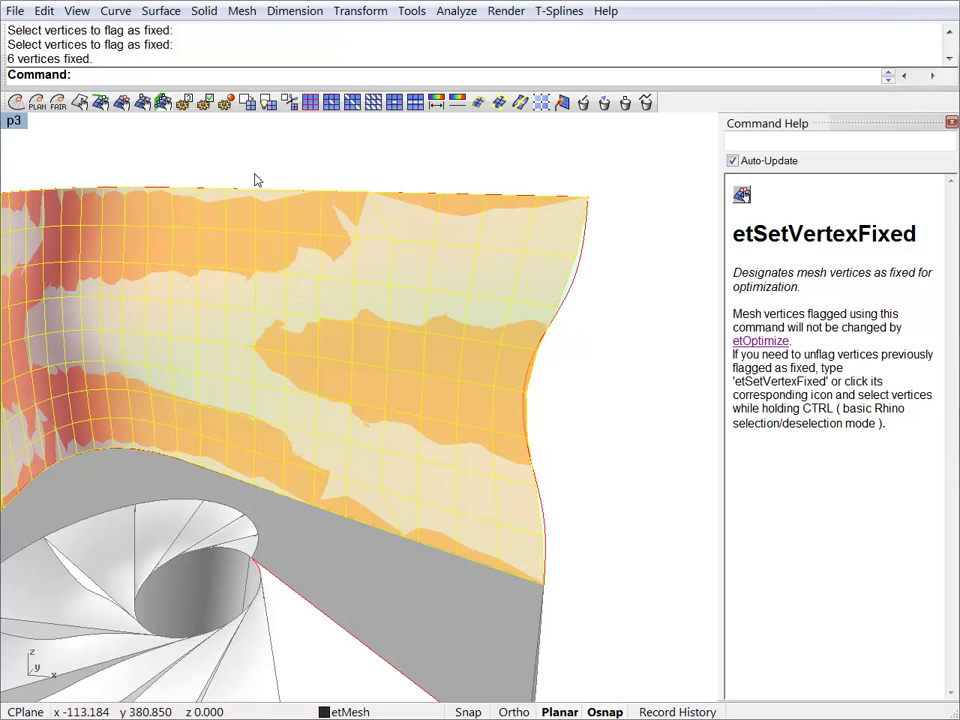
pyautogui.click(16, 104)
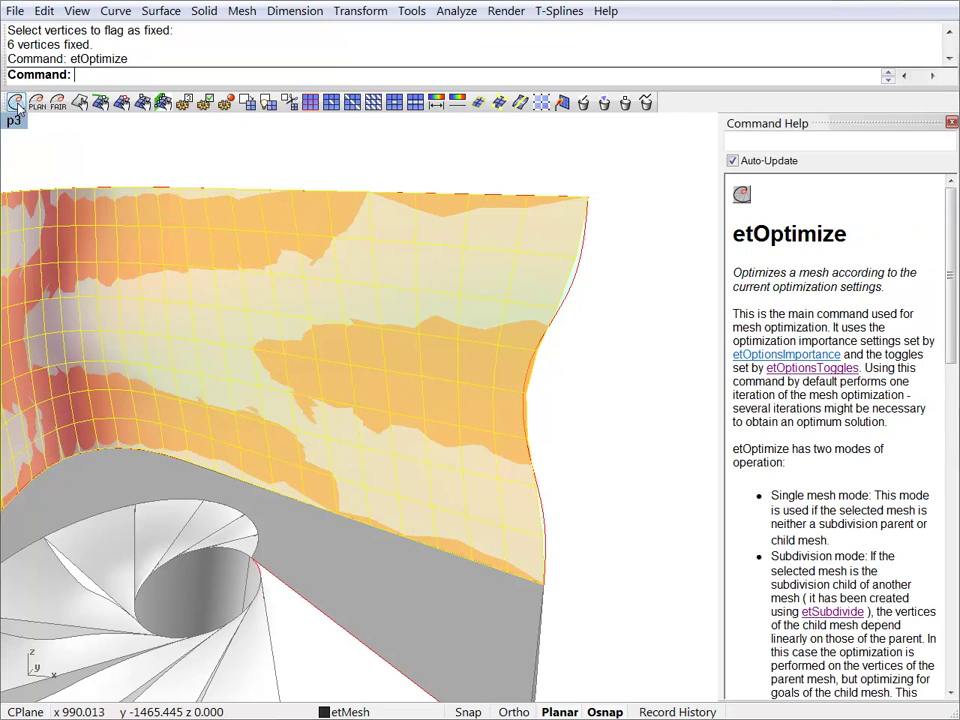
pyautogui.click(16, 104)
pyautogui.click(16, 104)
pyautogui.click(16, 104)
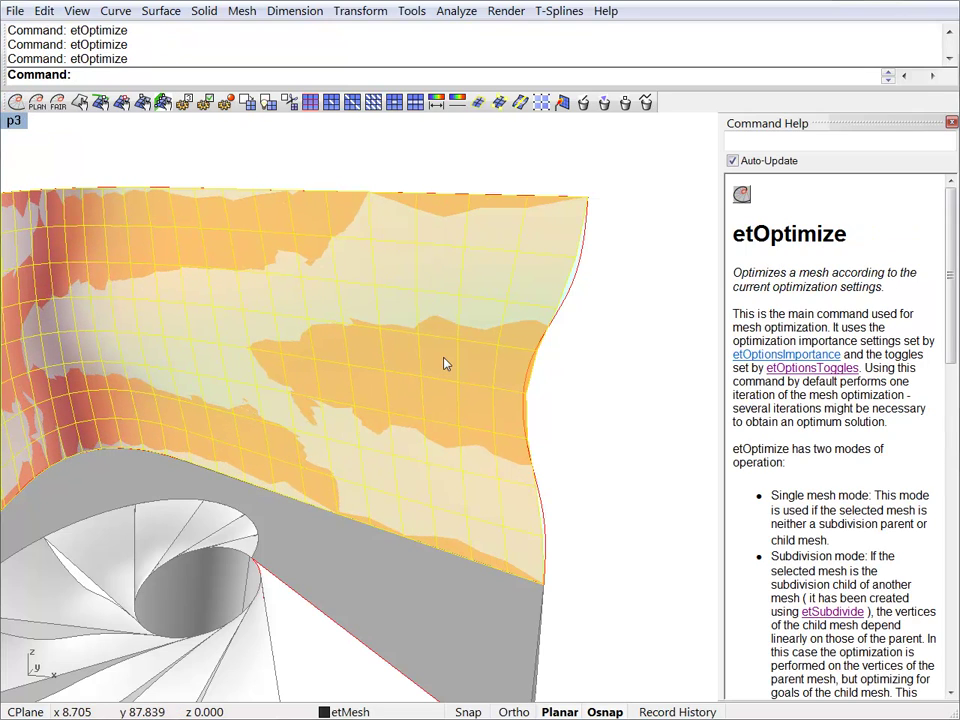
pyautogui.press('Escape')
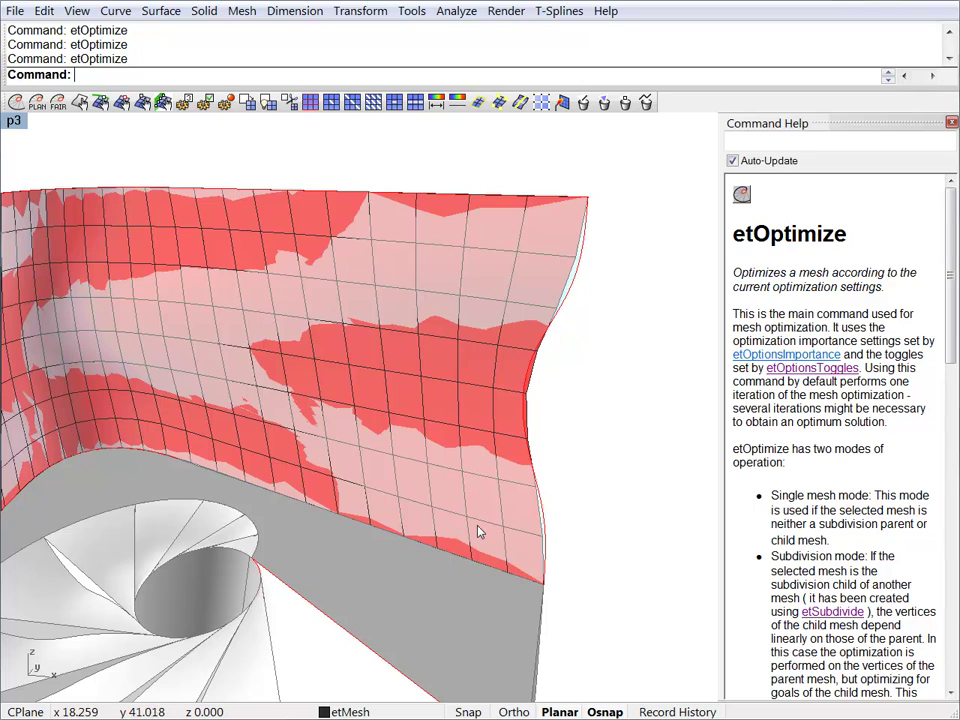
pyautogui.moveTo(569, 427); pyautogui.dragTo(330, 430, button='right')
# Zoom to extents with Z, E and orbit to a frontal view of the wall.
pyautogui.write('z')
pyautogui.press('Return')
pyautogui.write('e')
pyautogui.press('Return')
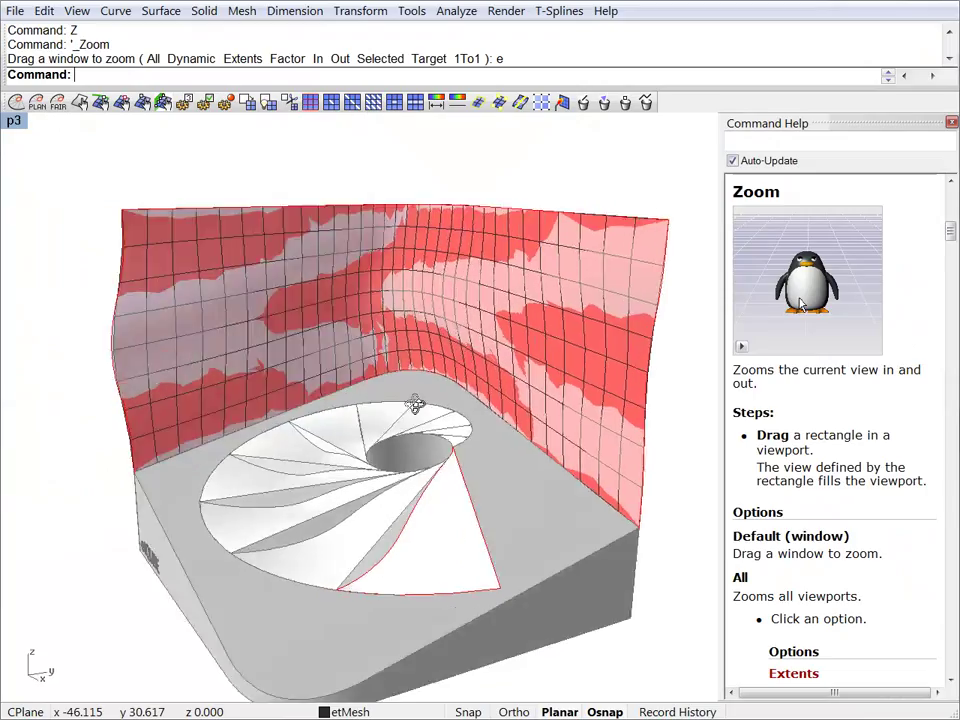
pyautogui.moveTo(458, 395)
pyautogui.mouseDown(button='right')
pyautogui.moveTo(471, 360)
pyautogui.moveTo(360, 399)
pyautogui.moveTo(426, 409)
pyautogui.moveTo(456, 388)
pyautogui.mouseUp(button='right')
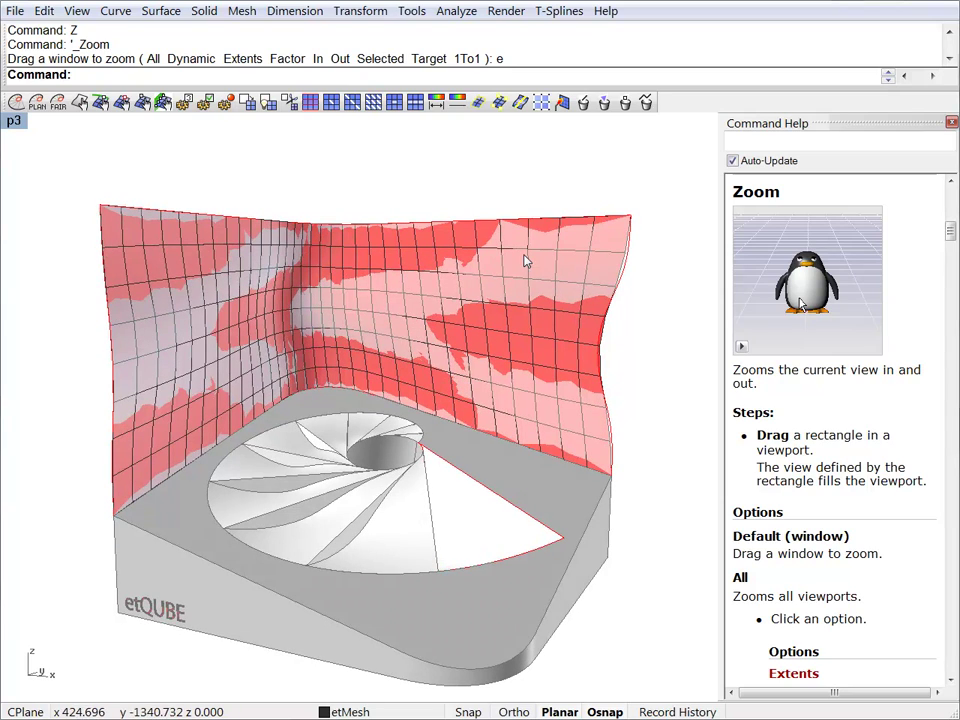
# Show an etAnalyzeCloseness analysis of the wall mesh, reading the 0.153939948 Range maximum.
pyautogui.click(452, 249)
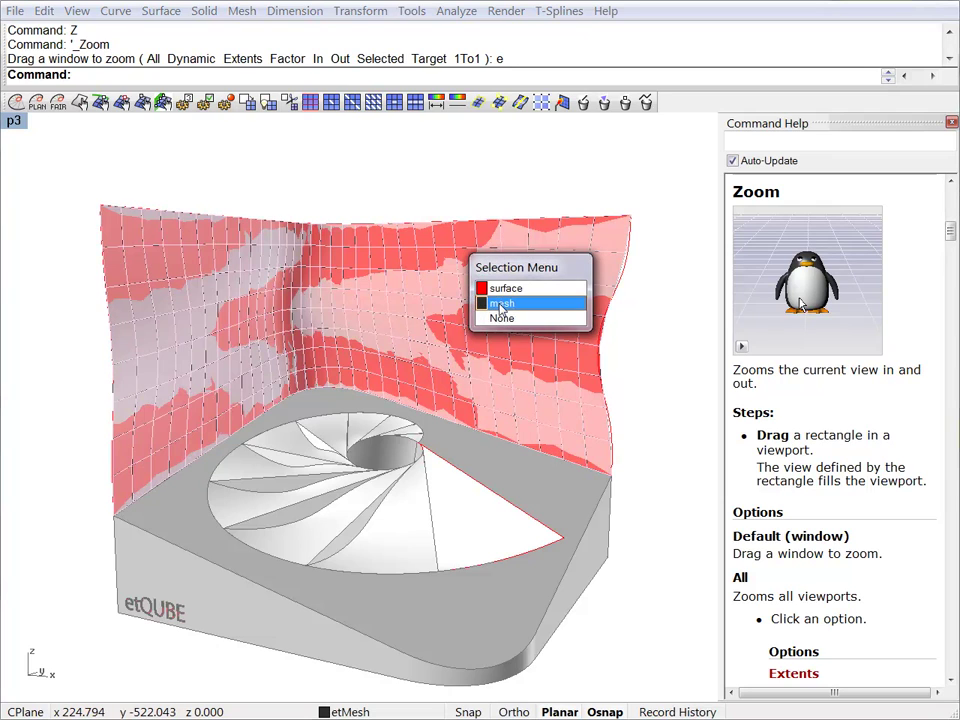
pyautogui.click(500, 301)
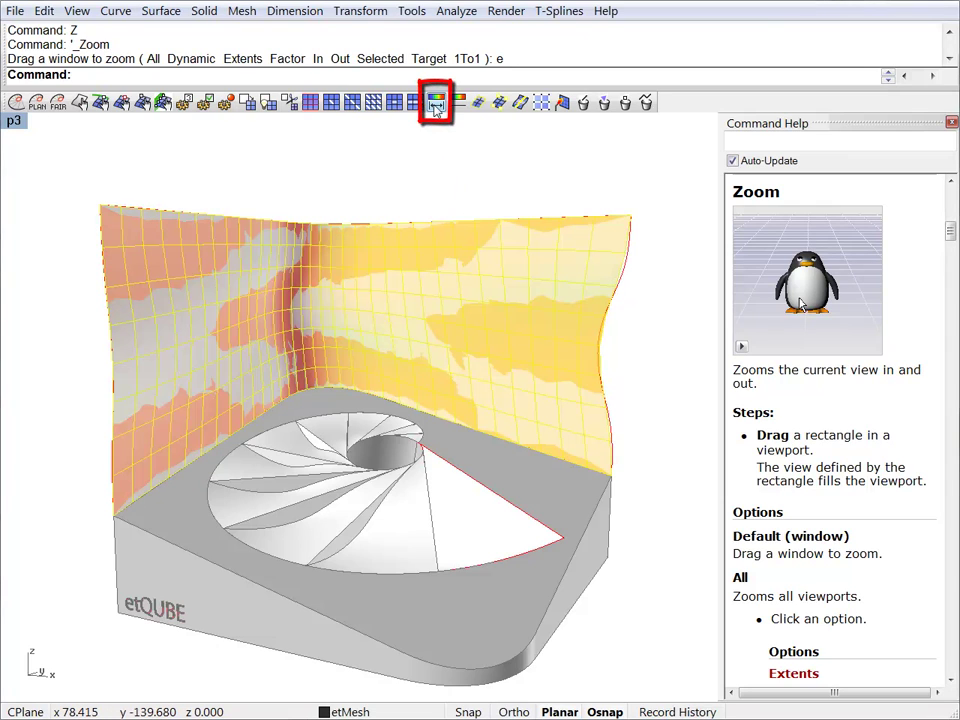
pyautogui.click(436, 106)
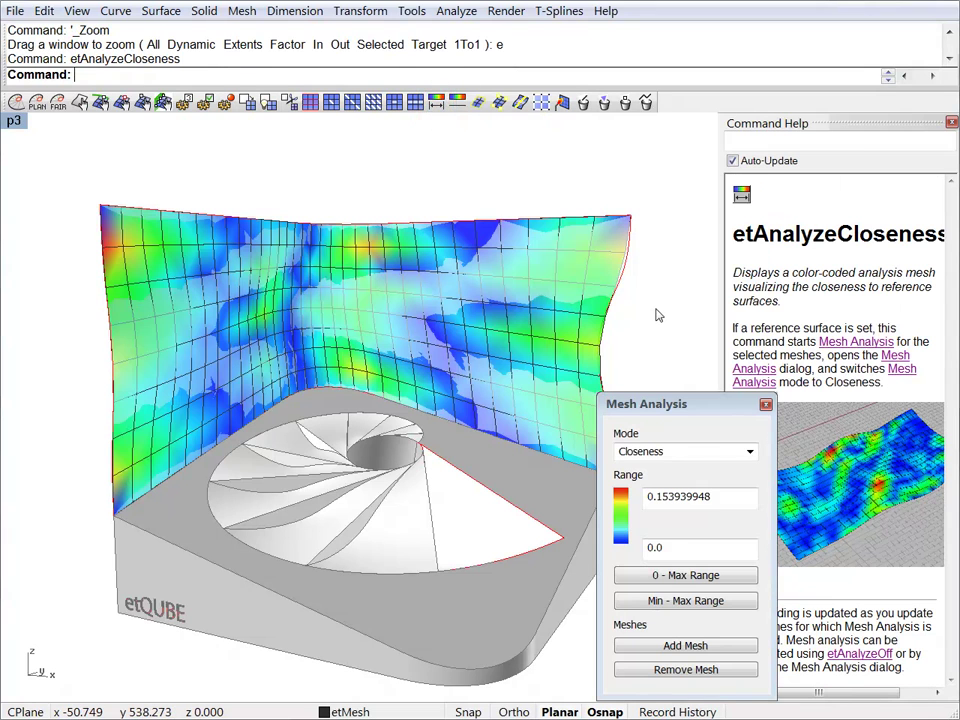
pyautogui.moveTo(388, 316); pyautogui.dragTo(343, 330, button='right')
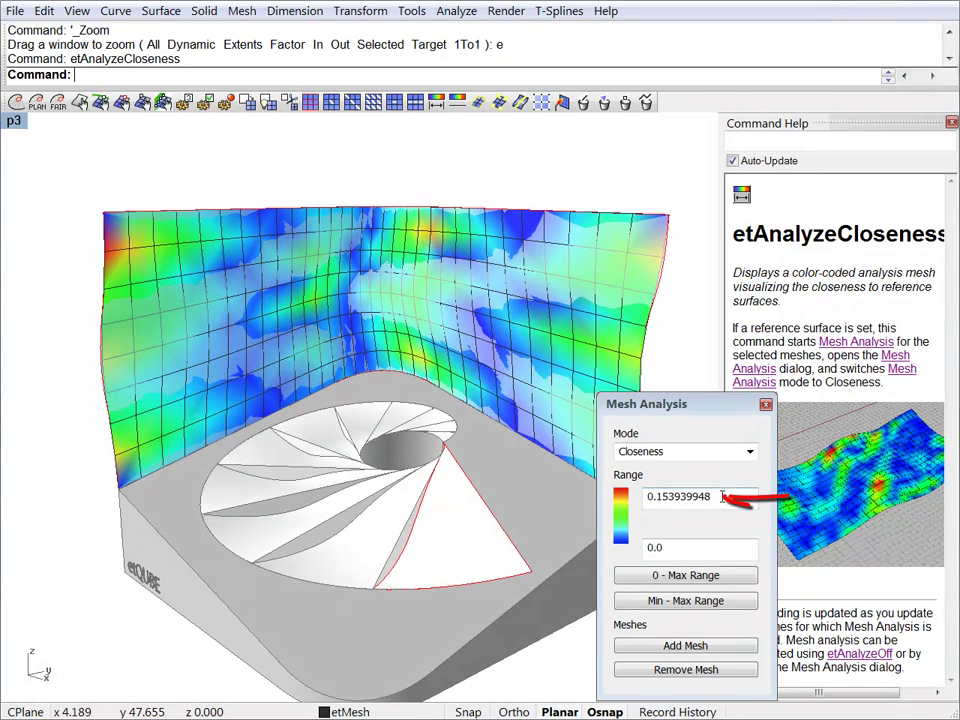
pyautogui.doubleClick(648, 497)
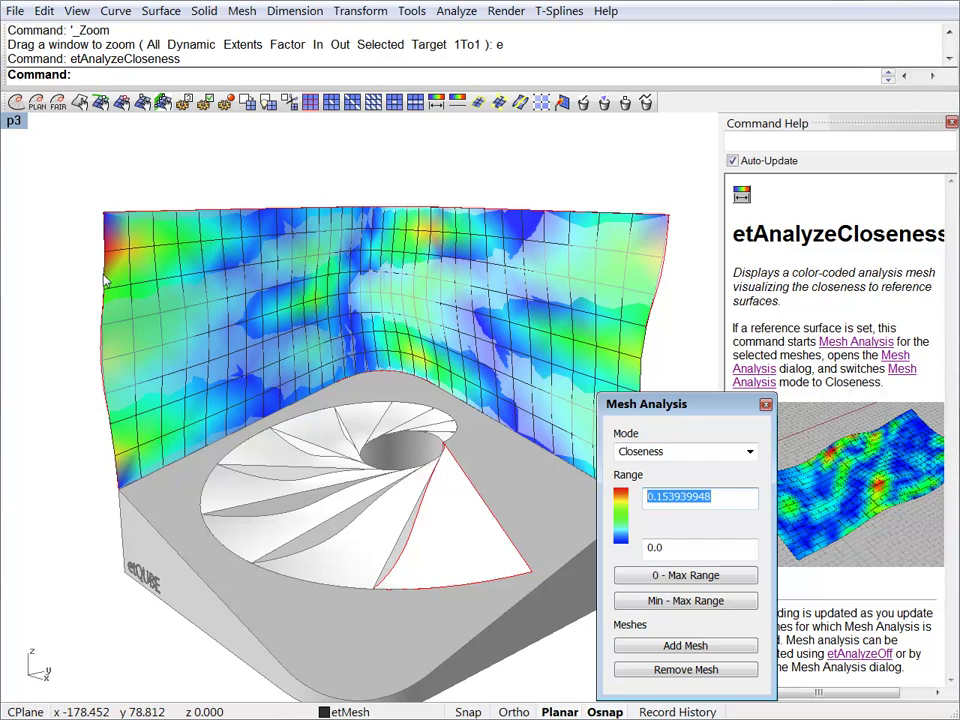
pyautogui.click(145, 276)
pyautogui.moveTo(145, 276); pyautogui.dragTo(115, 277, button='right')
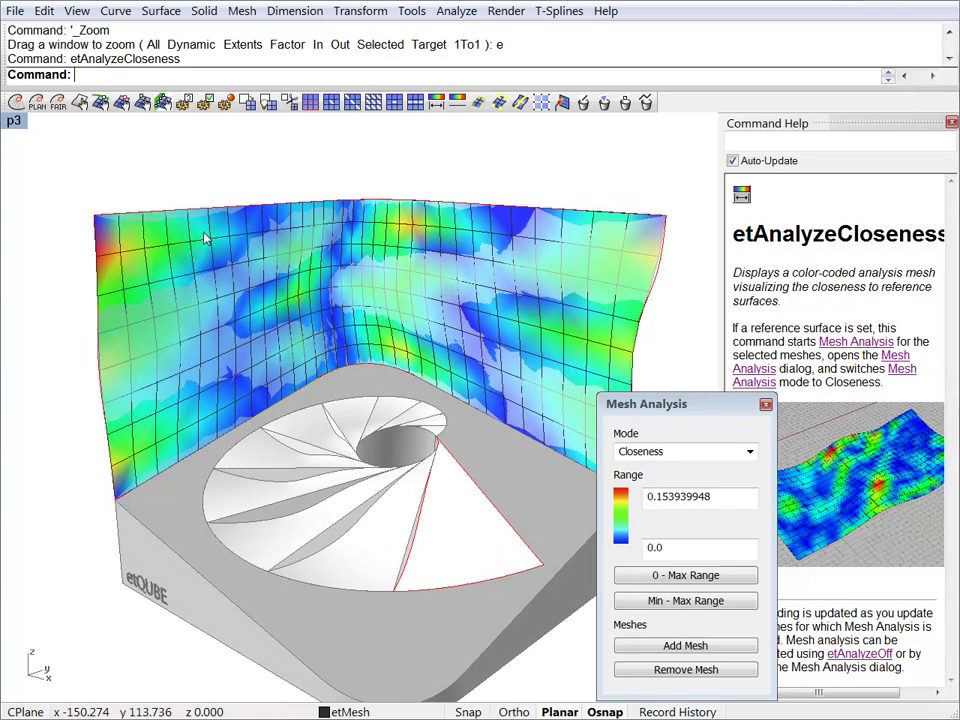
# Set the CurveCloseness optimization importance to 1.5.
pyautogui.click(184, 104)
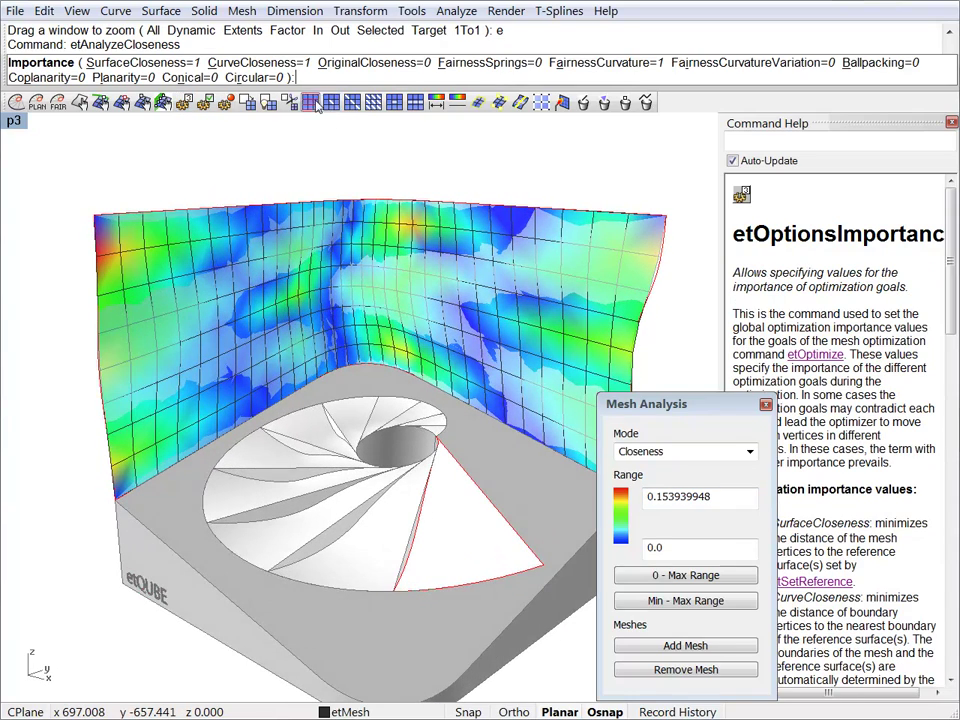
pyautogui.click(285, 65)
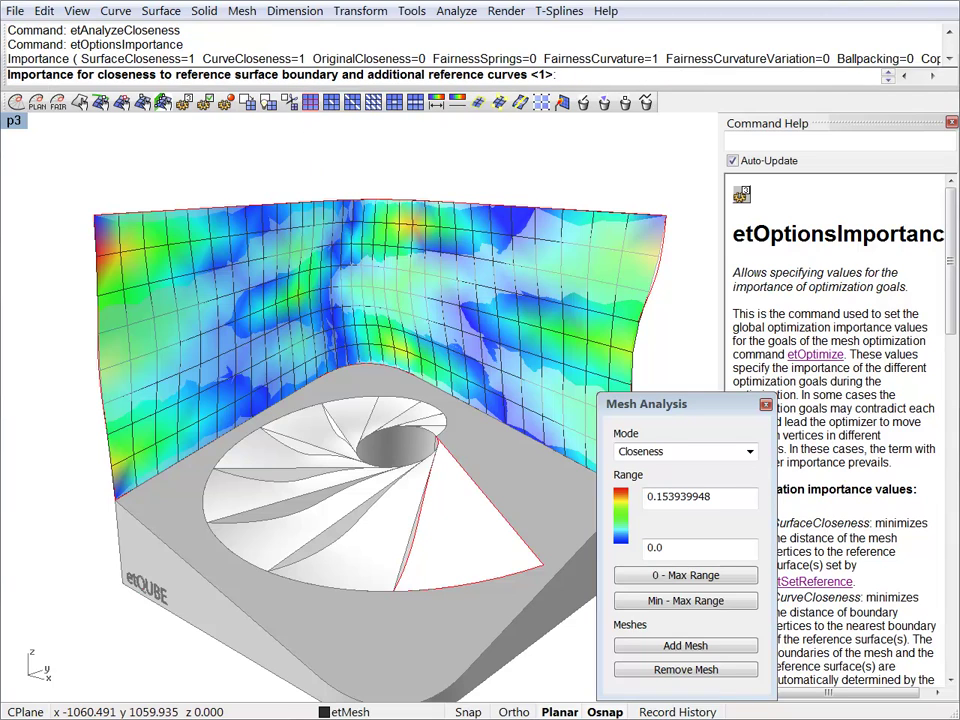
pyautogui.press('Return')
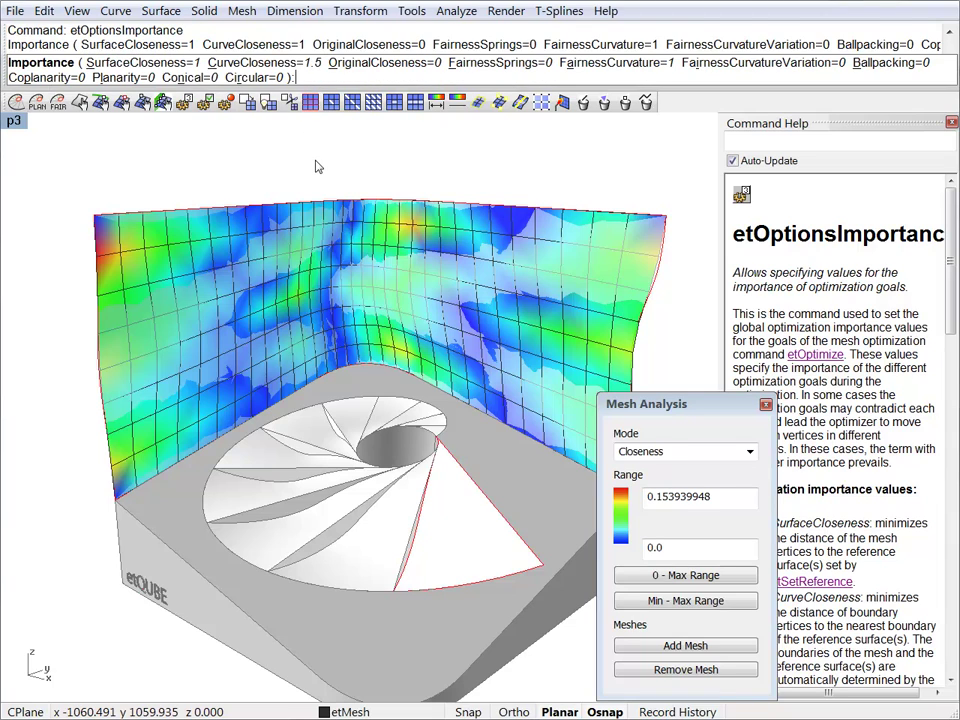
pyautogui.press('Return')
# Optimize the wall mesh three times, rescale to a 0.131559626 maximum, then close the analysis.
pyautogui.click(244, 274)
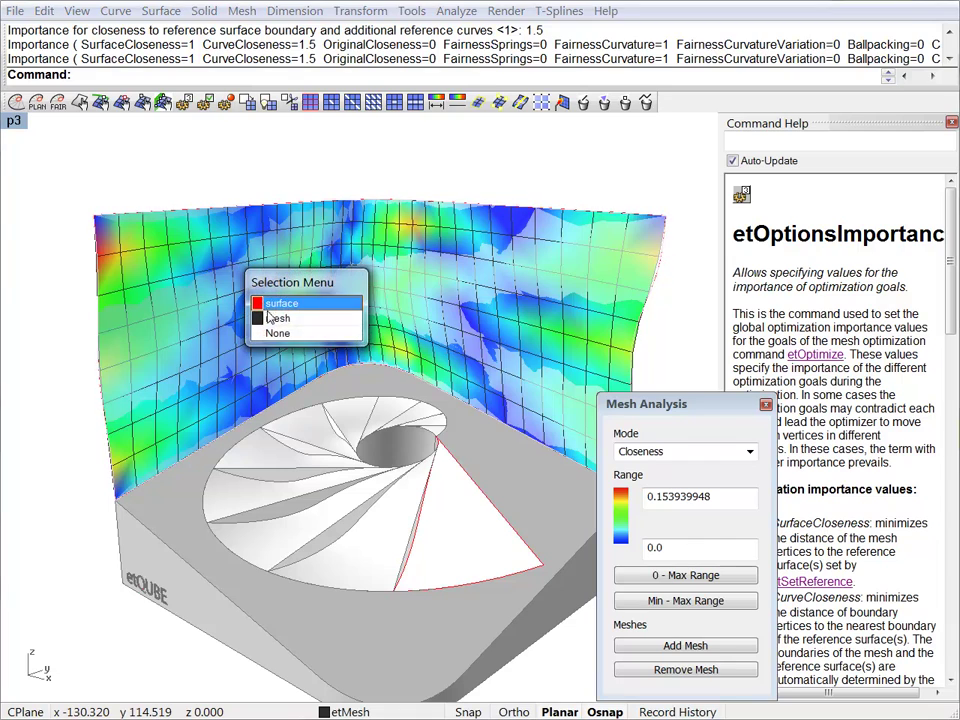
pyautogui.click(277, 318)
pyautogui.click(18, 102)
pyautogui.click(16, 102)
pyautogui.click(16, 102)
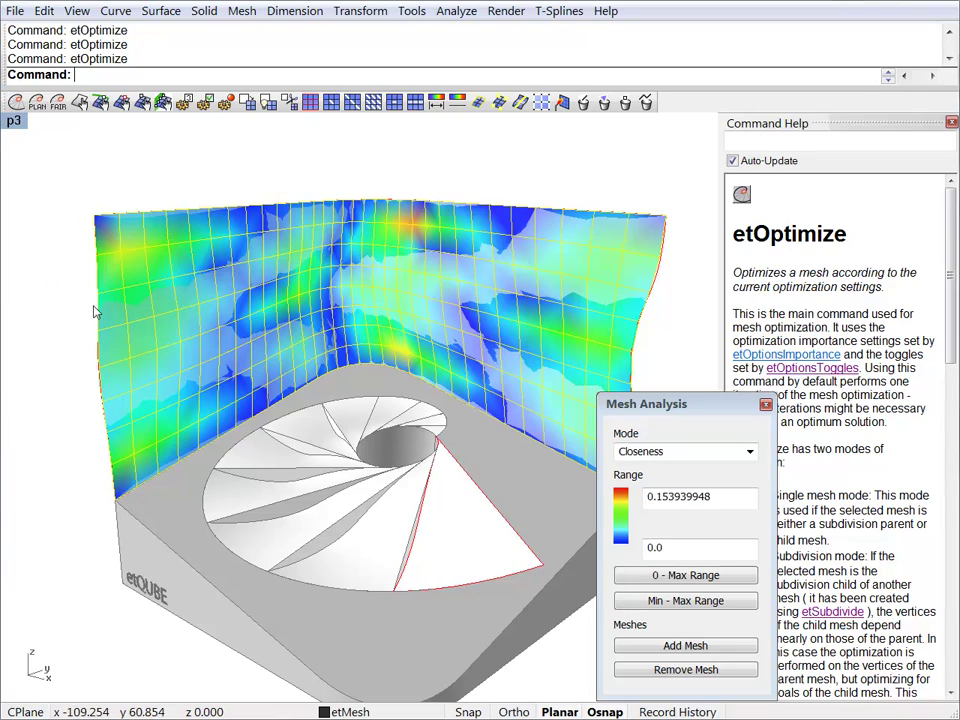
pyautogui.click(678, 600)
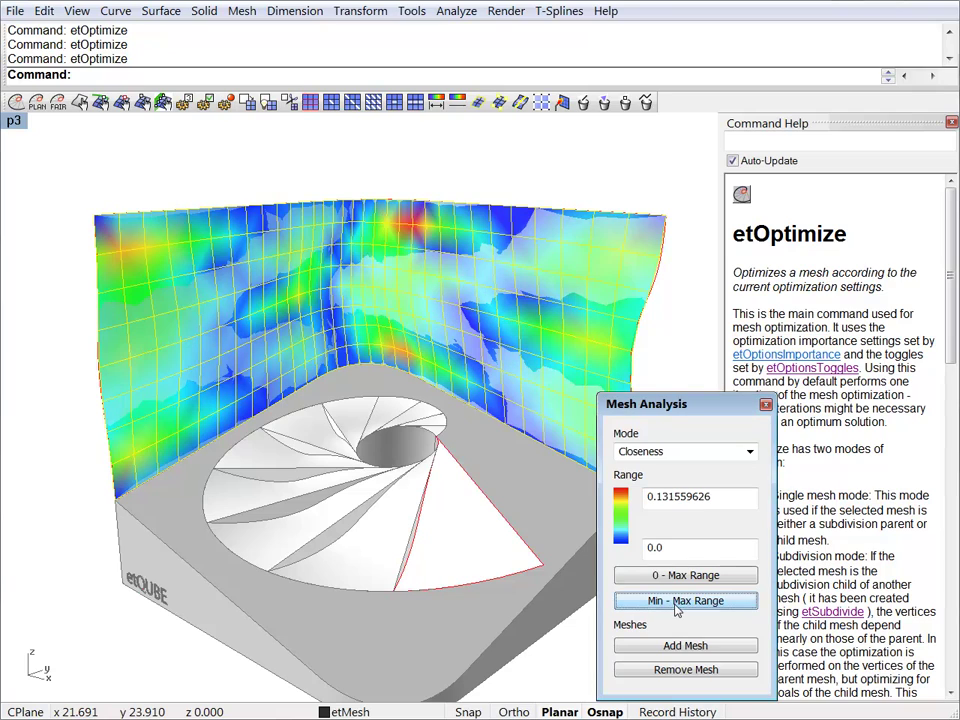
pyautogui.moveTo(657, 496); pyautogui.dragTo(667, 493)
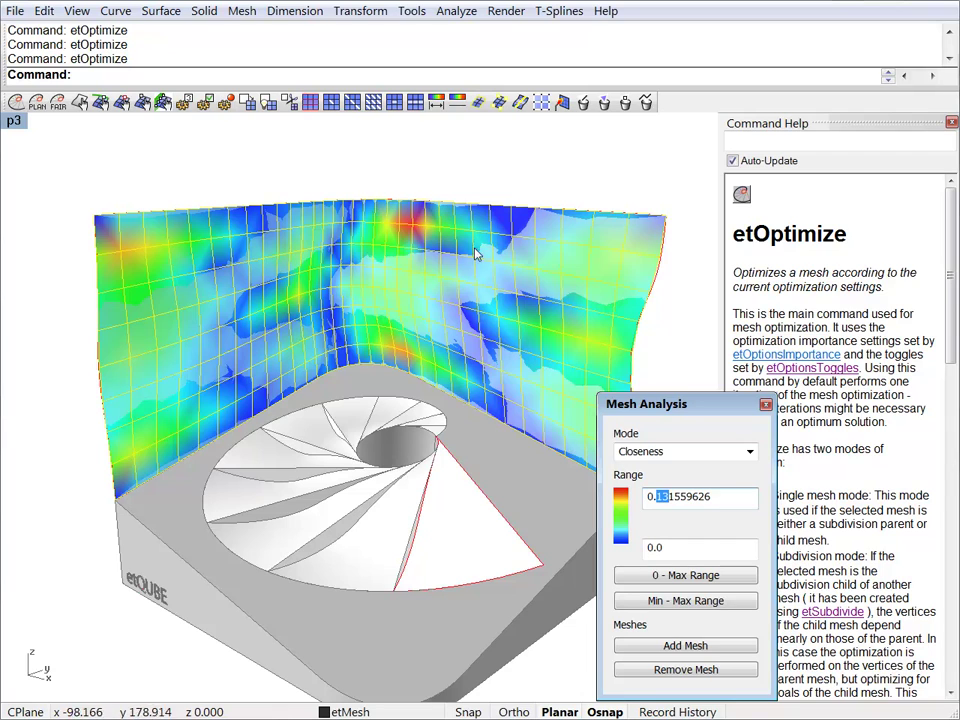
pyautogui.click(766, 406)
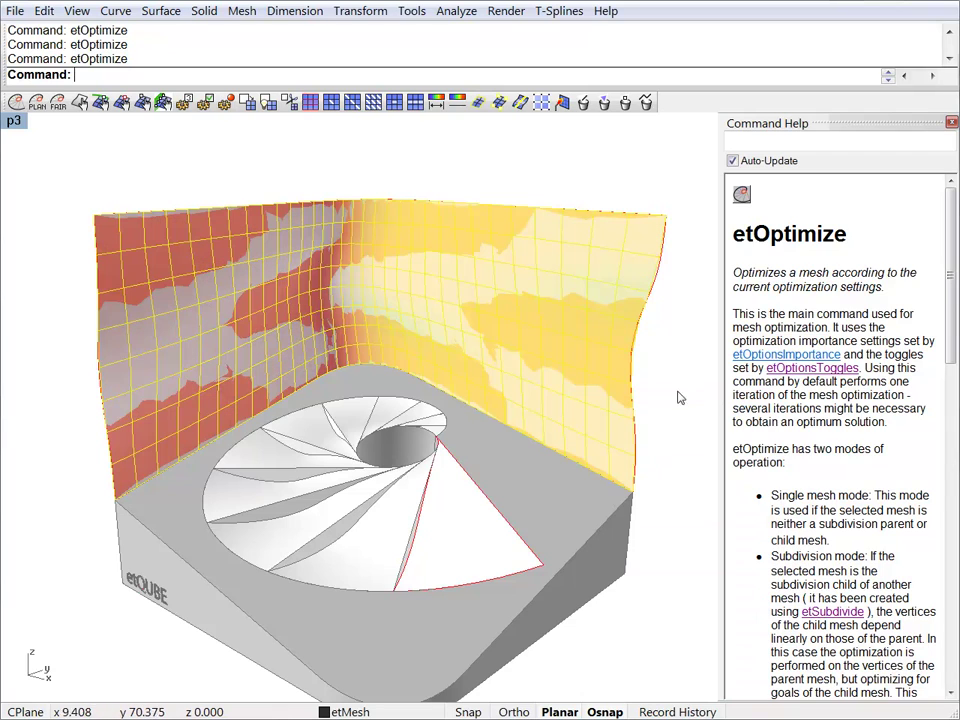
# Run a planarity analysis on the wall mesh, rescaled to 0.000235366–0.077538165.
pyautogui.click(457, 102)
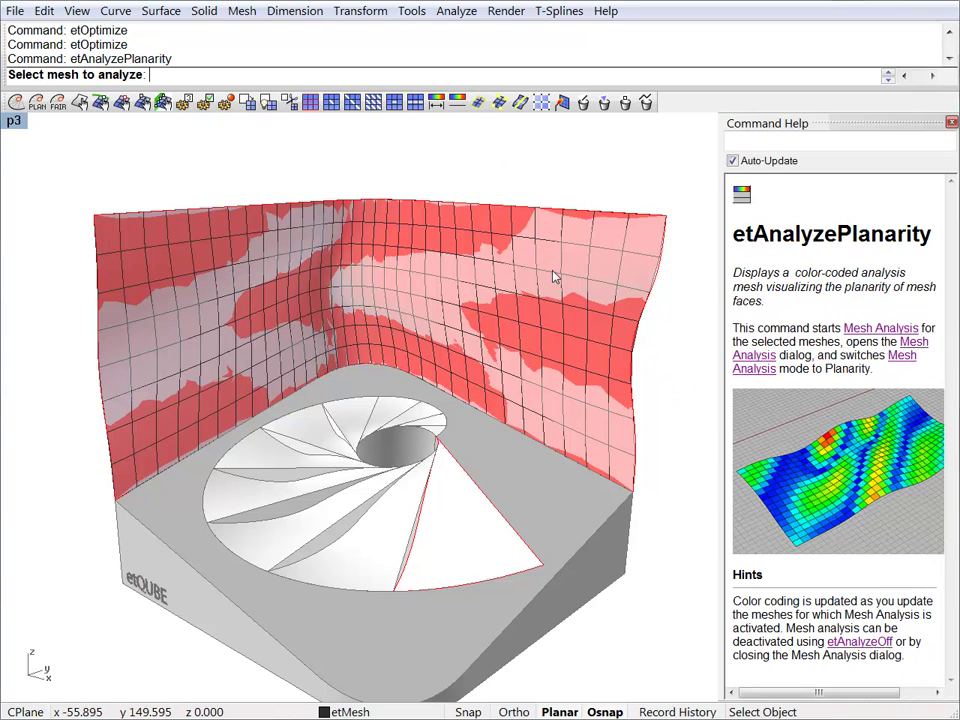
pyautogui.click(529, 298)
pyautogui.press('Return')
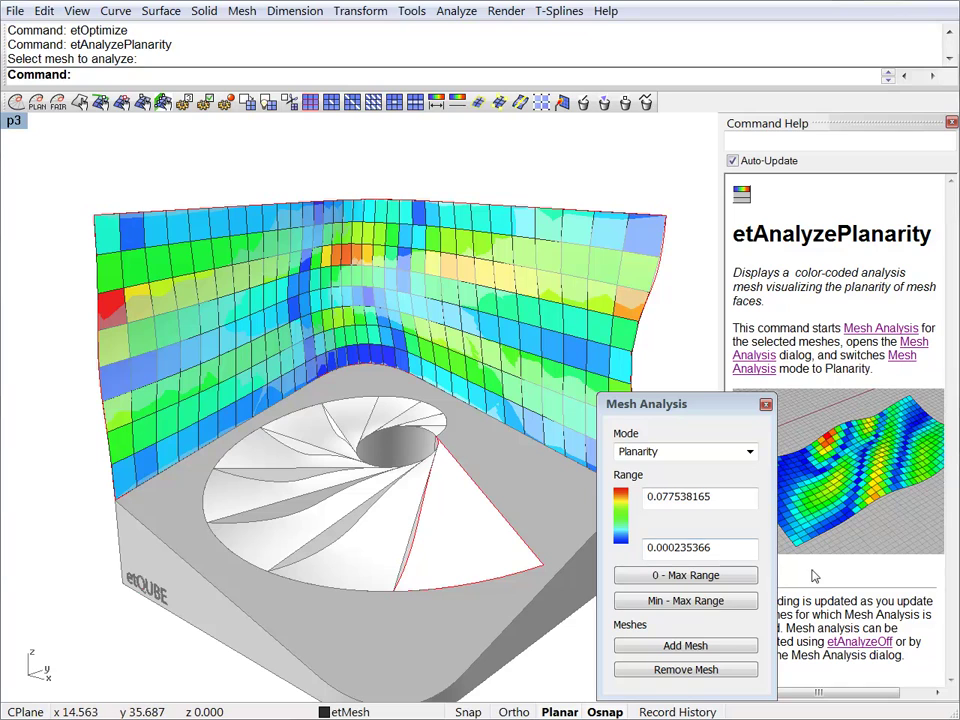
pyautogui.click(685, 600)
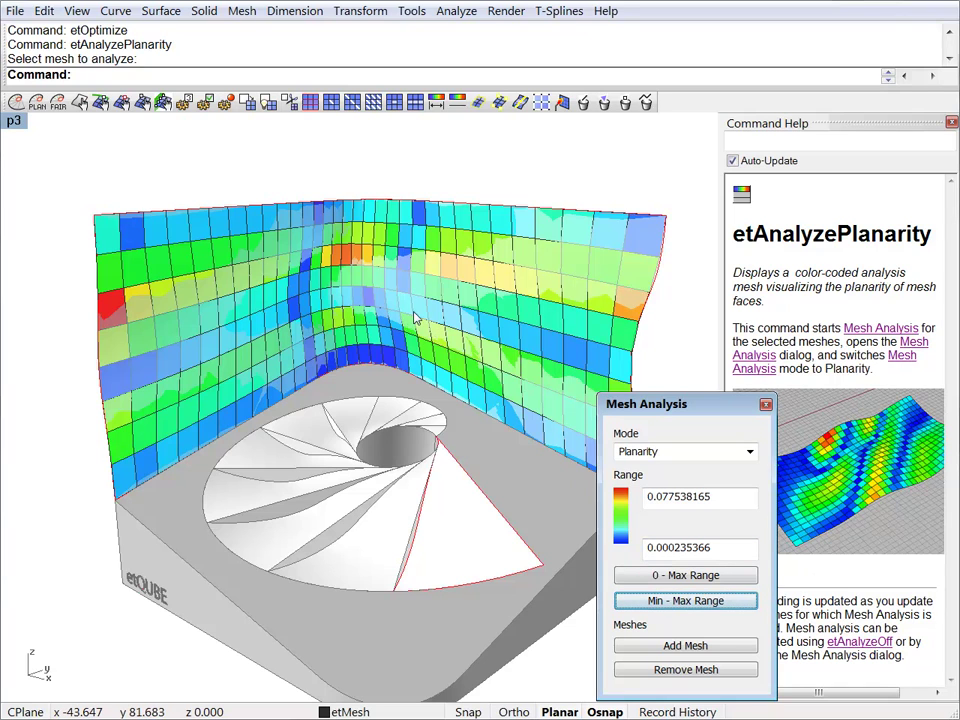
pyautogui.moveTo(328, 285); pyautogui.dragTo(340, 265, button='right')
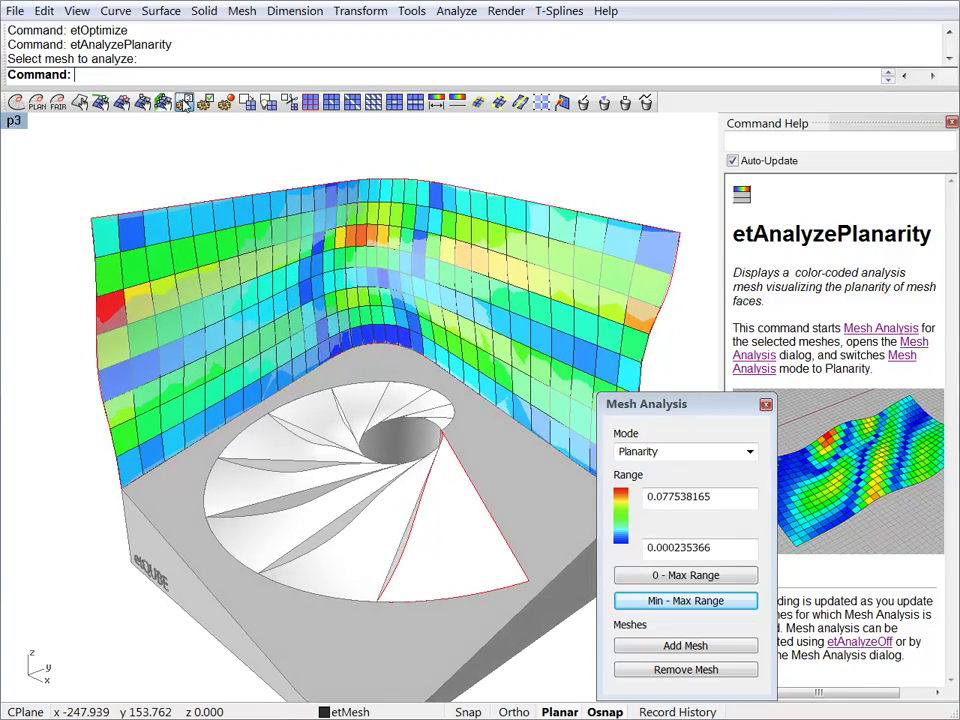
# Set planarity importance to 1 and run etOptimize three times on the wall mesh.
pyautogui.click(139, 98)
pyautogui.click(107, 69)
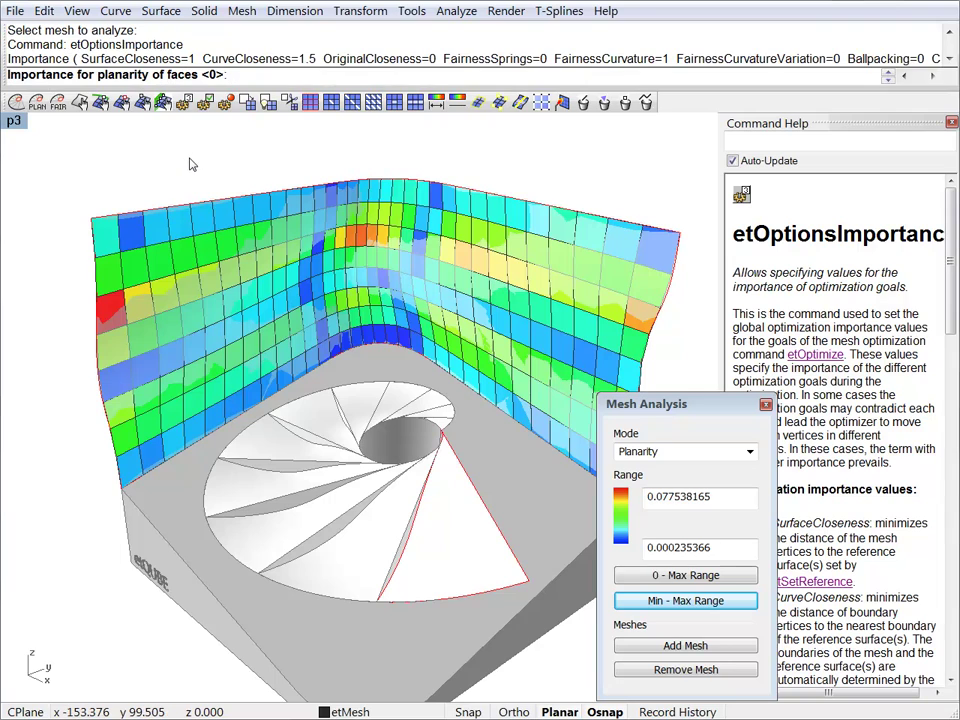
pyautogui.write('1')
pyautogui.press('Return')
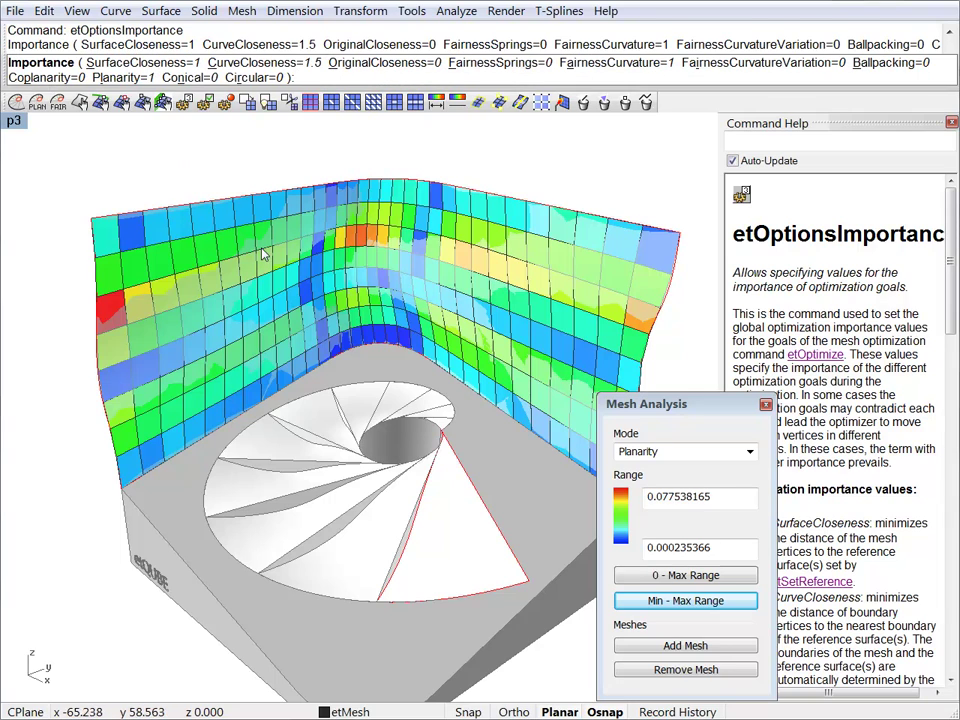
pyautogui.press('Return')
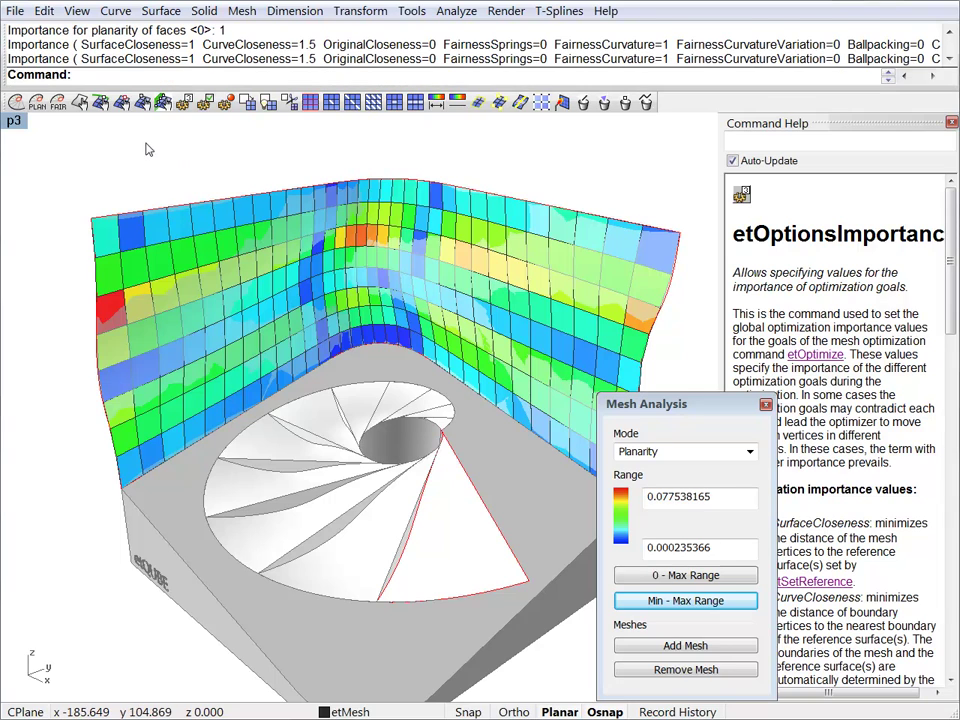
pyautogui.click(207, 243)
pyautogui.click(243, 279)
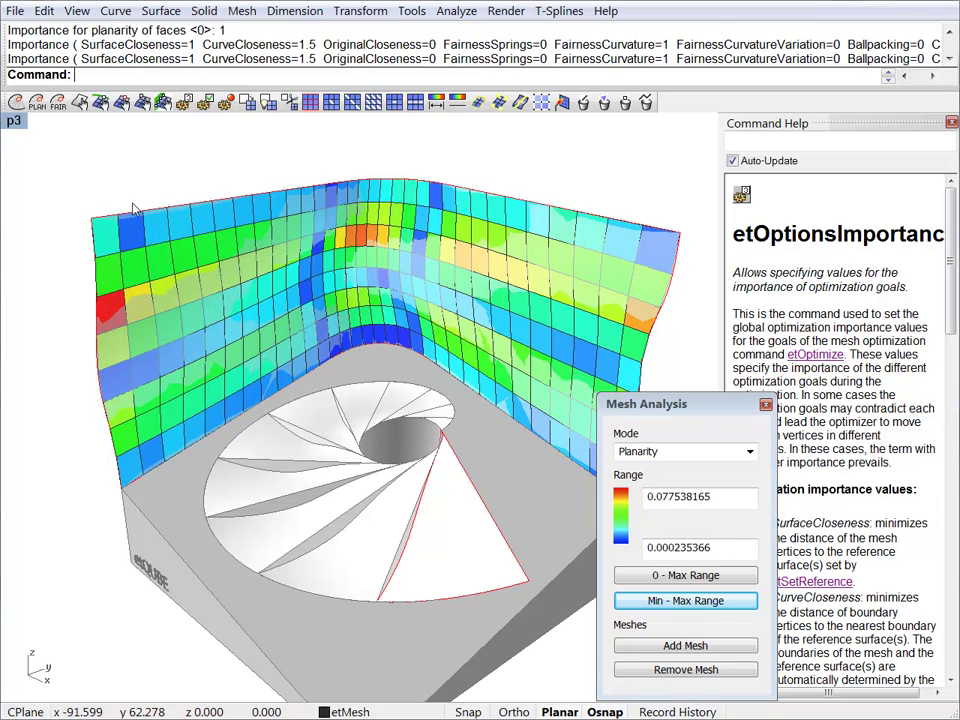
pyautogui.click(16, 105)
pyautogui.click(16, 105)
pyautogui.click(16, 105)
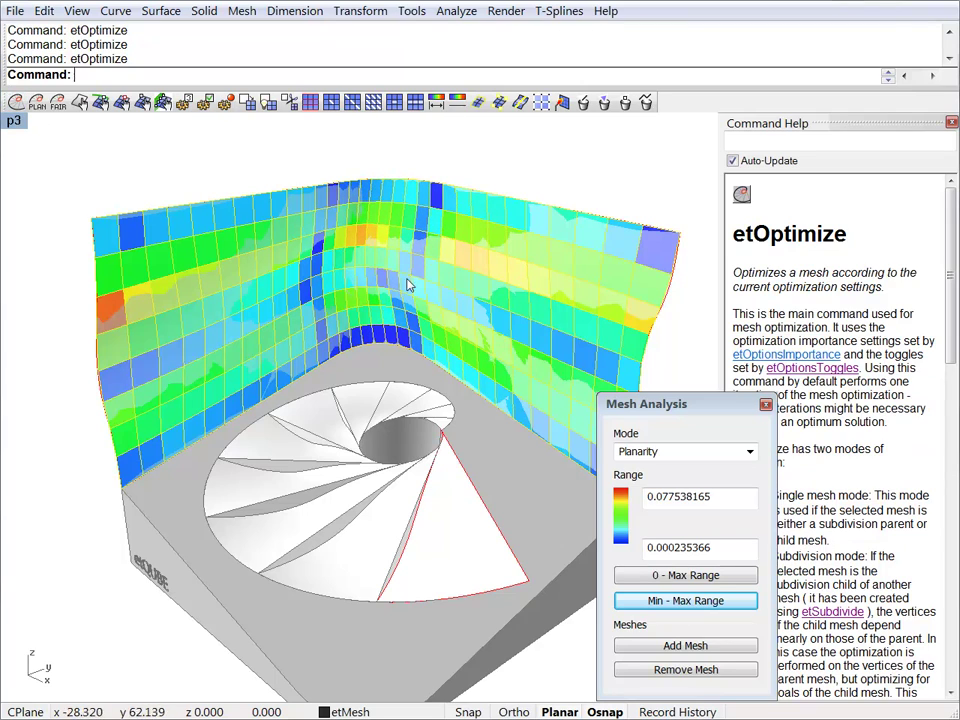
# Raise planarity importance to 5 and run etOptimize three more times.
pyautogui.click(138, 104)
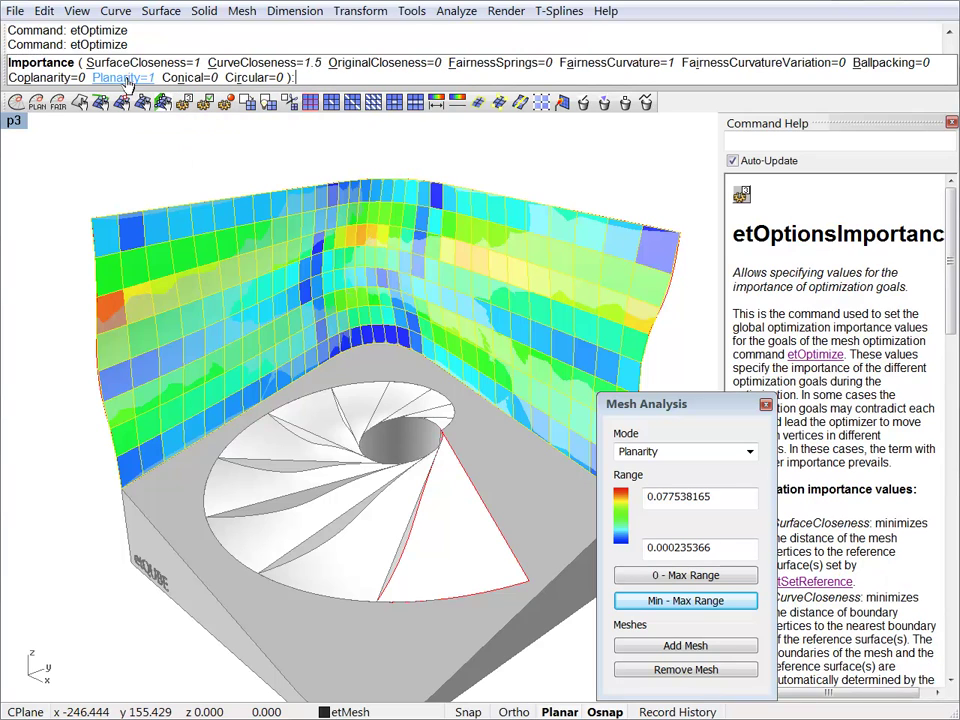
pyautogui.click(122, 78)
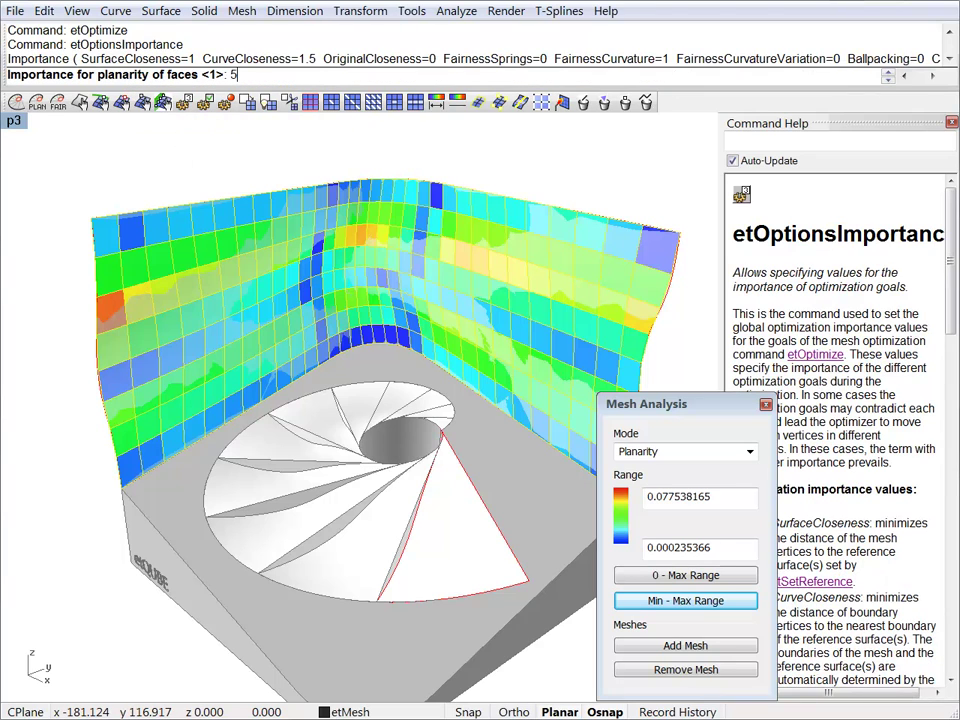
pyautogui.press('Return')
pyautogui.press('Return')
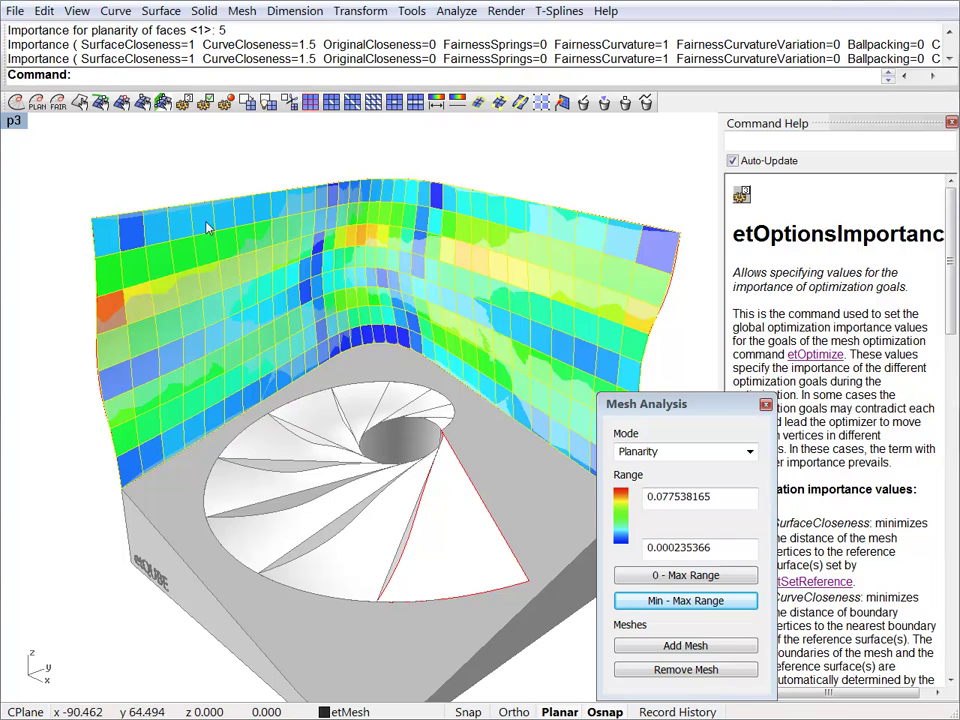
pyautogui.click(16, 103)
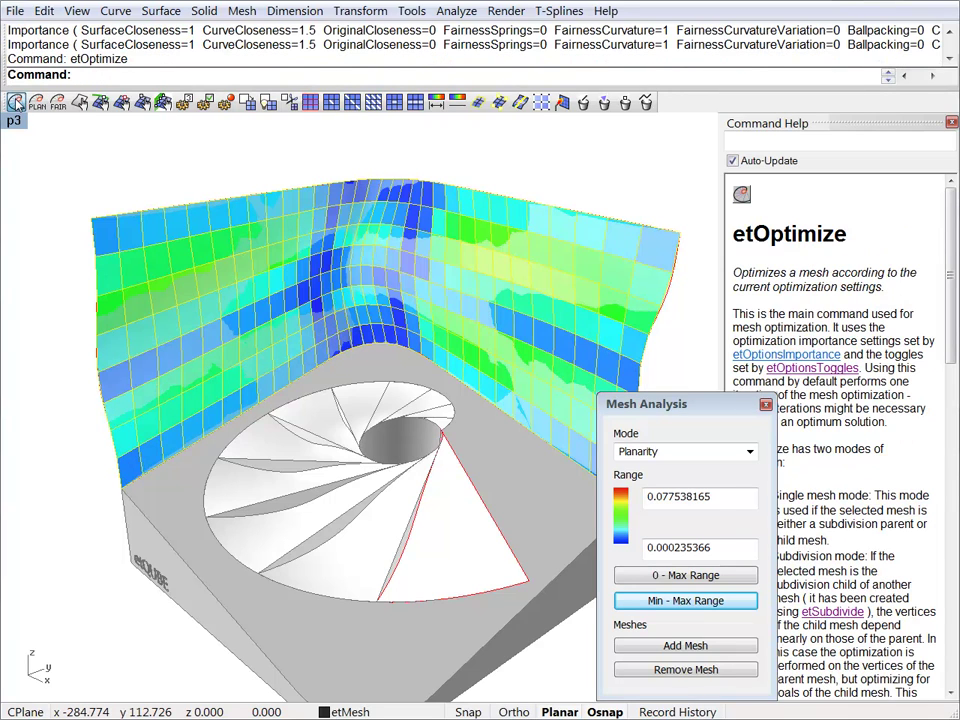
pyautogui.click(16, 103)
pyautogui.click(16, 103)
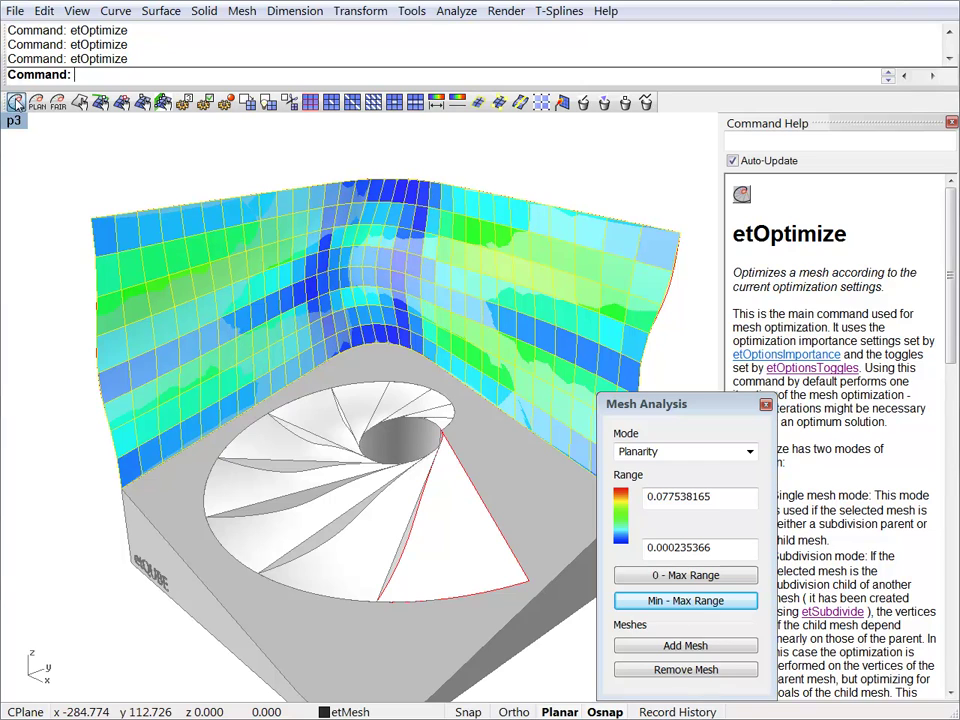
# Rescale the planarity colours to the new 0.000138533–0.049050758 range.
pyautogui.click(706, 602)
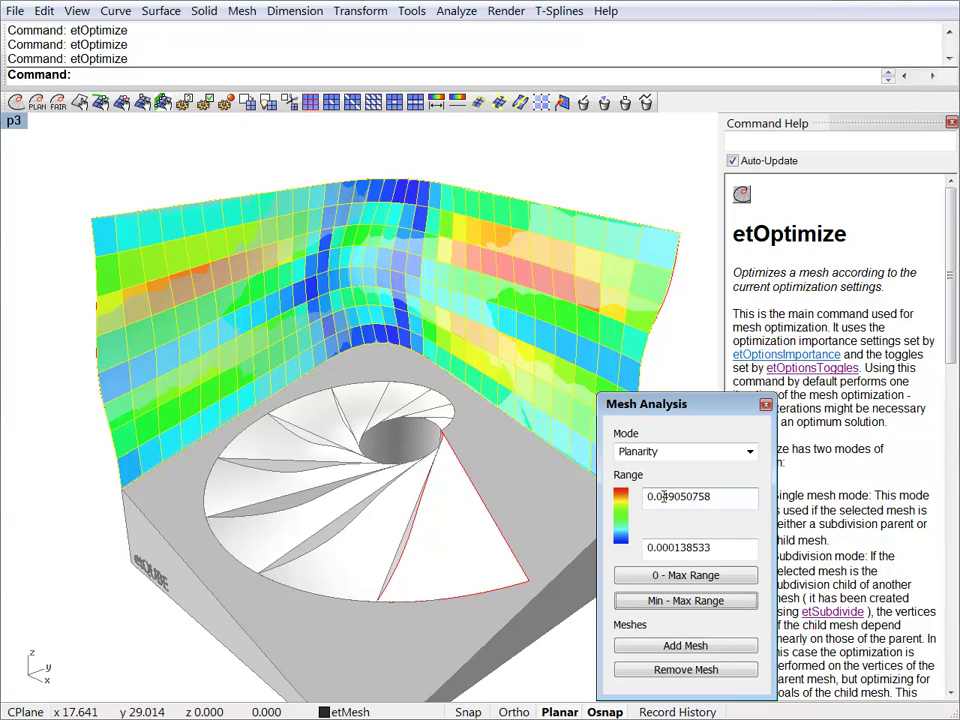
pyautogui.moveTo(711, 501); pyautogui.dragTo(649, 496)
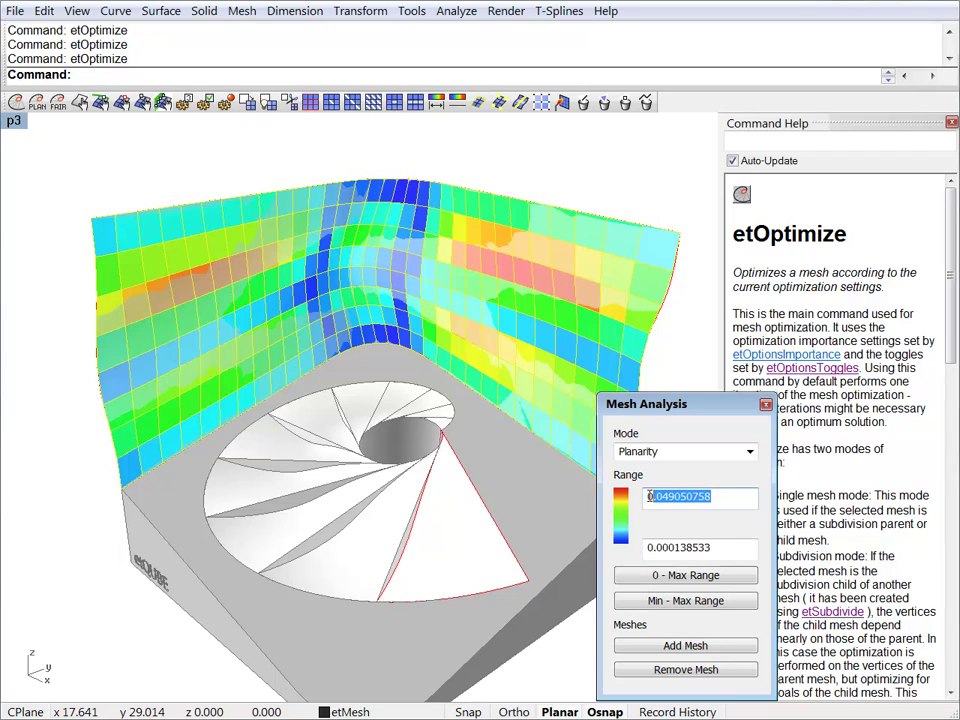
pyautogui.click(721, 500)
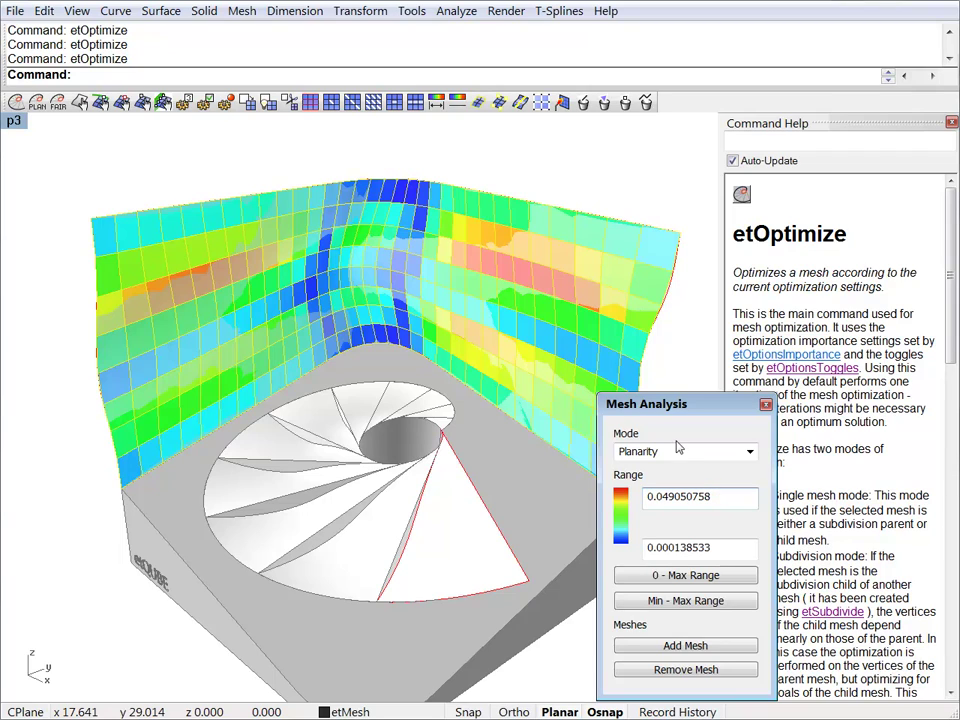
# Set the planarity importance in the optimization settings to 8.
pyautogui.click(186, 108)
pyautogui.click(128, 78)
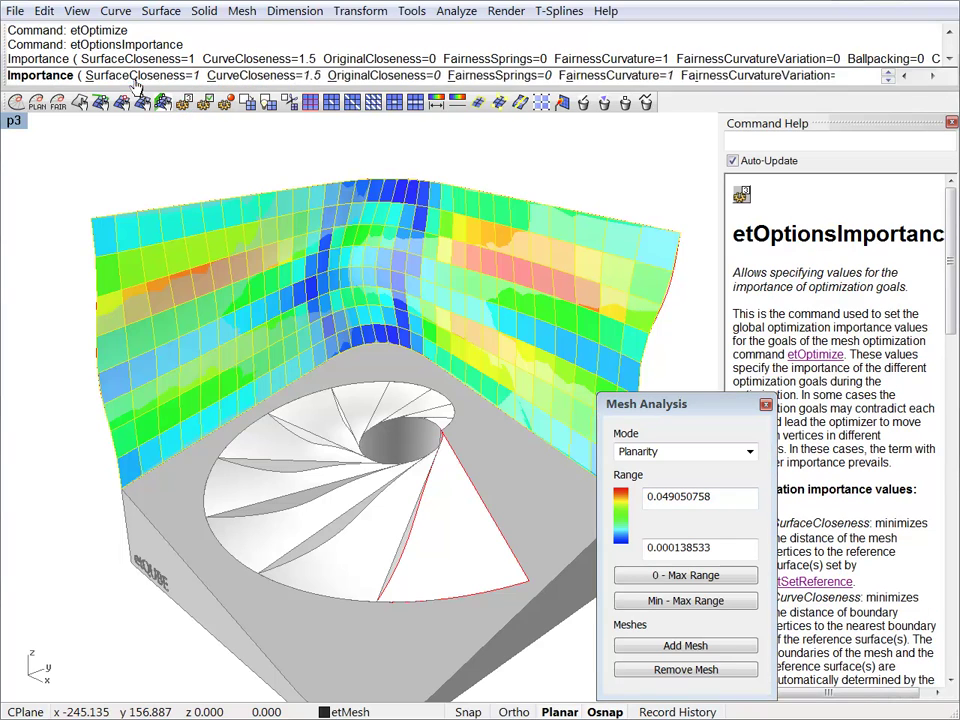
pyautogui.write('8')
pyautogui.press('Return')
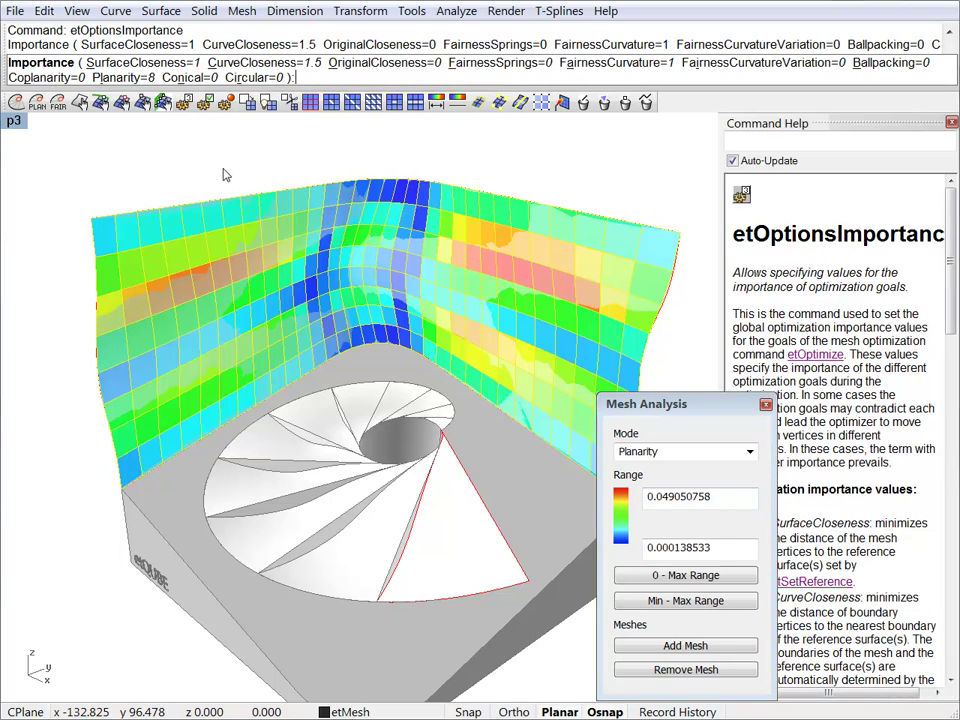
pyautogui.press('Return')
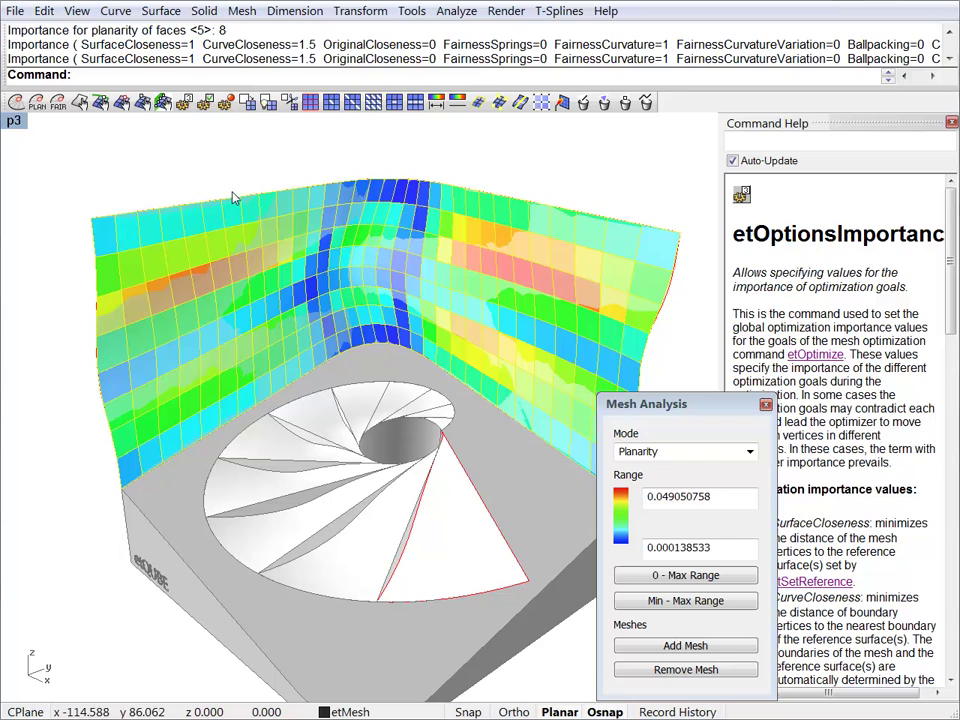
# Optimize the mesh until it converges, then rescale planarity colours to 0.00016937–0.040696835.
pyautogui.click(15, 104)
pyautogui.click(15, 104)
pyautogui.click(15, 104)
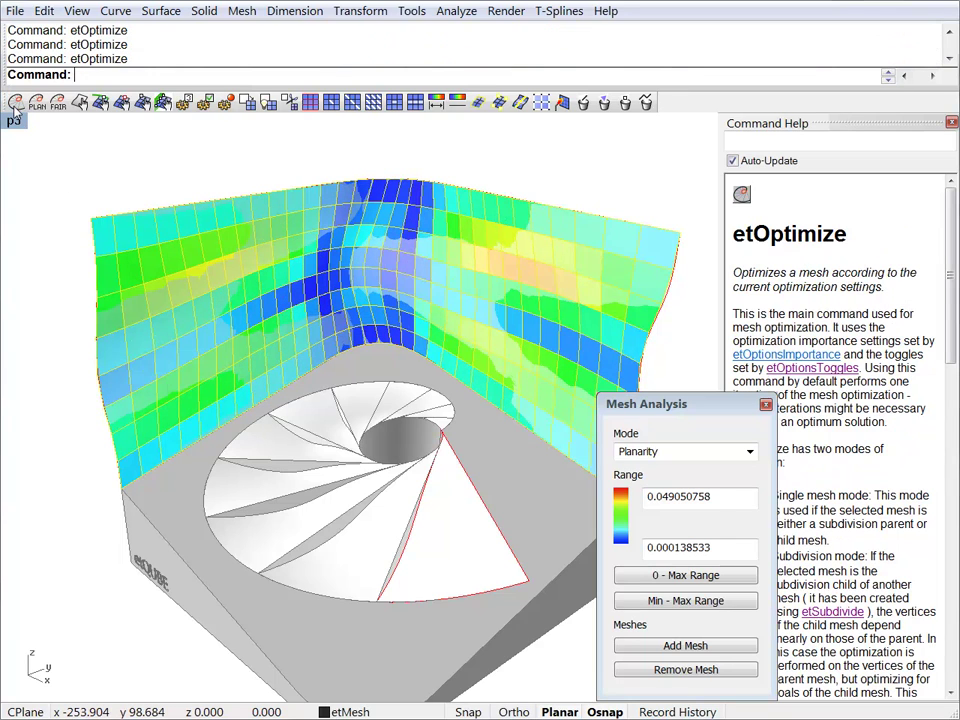
pyautogui.click(15, 104)
pyautogui.click(15, 104)
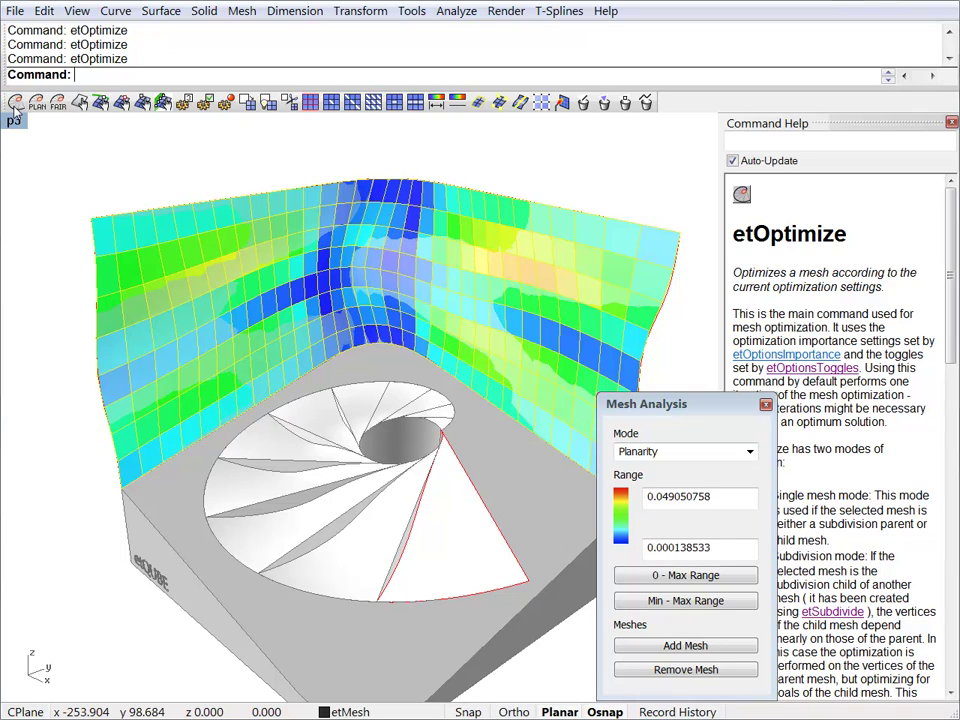
pyautogui.click(15, 104)
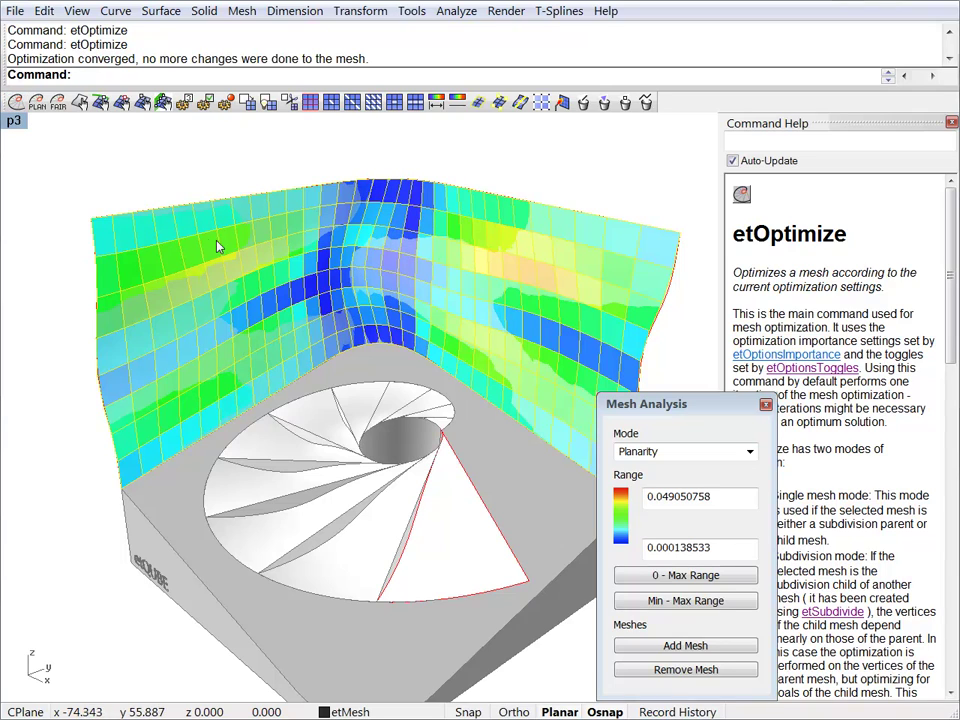
pyautogui.click(659, 604)
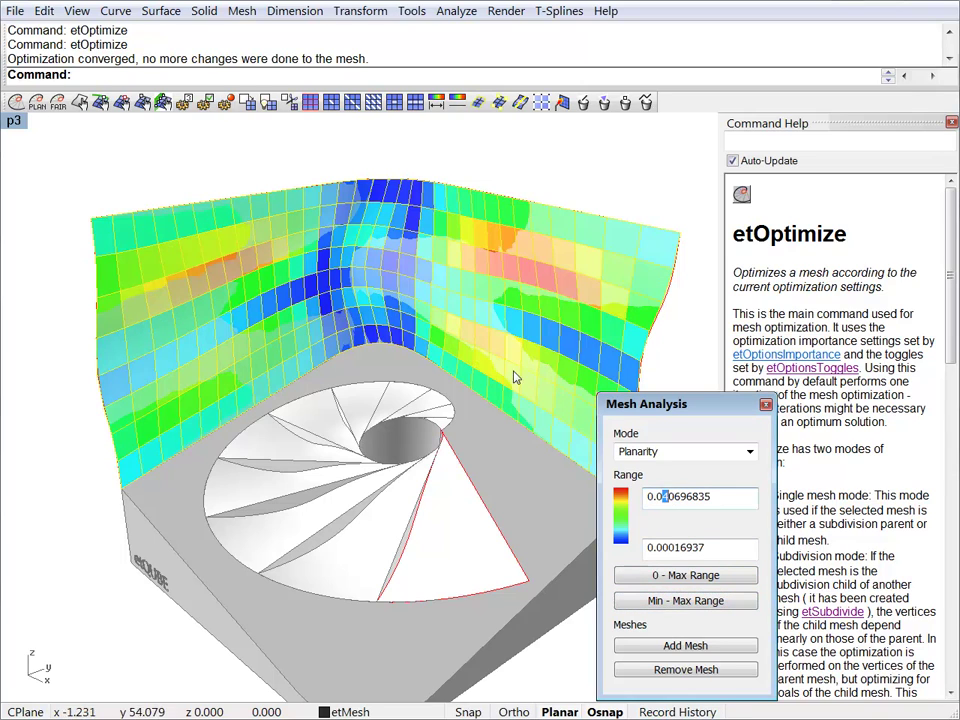
pyautogui.moveTo(311, 450); pyautogui.dragTo(401, 272, button='right')
# Select the reference surface lying over the mesh and hide it.
pyautogui.click(405, 272)
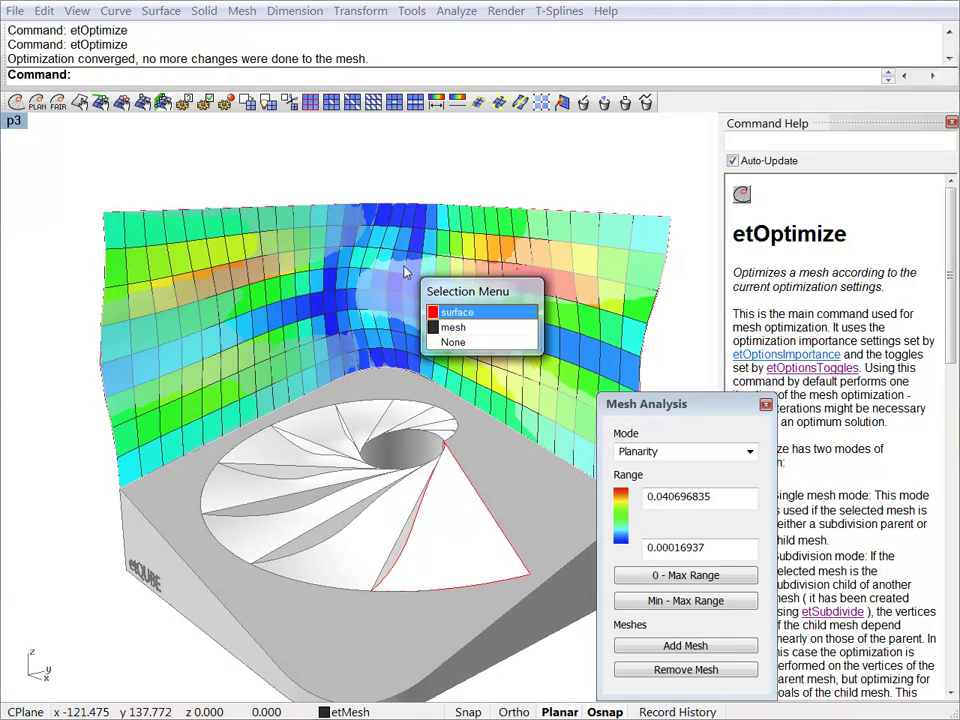
pyautogui.click(468, 313)
pyautogui.hotkey('ctrl', 'h')
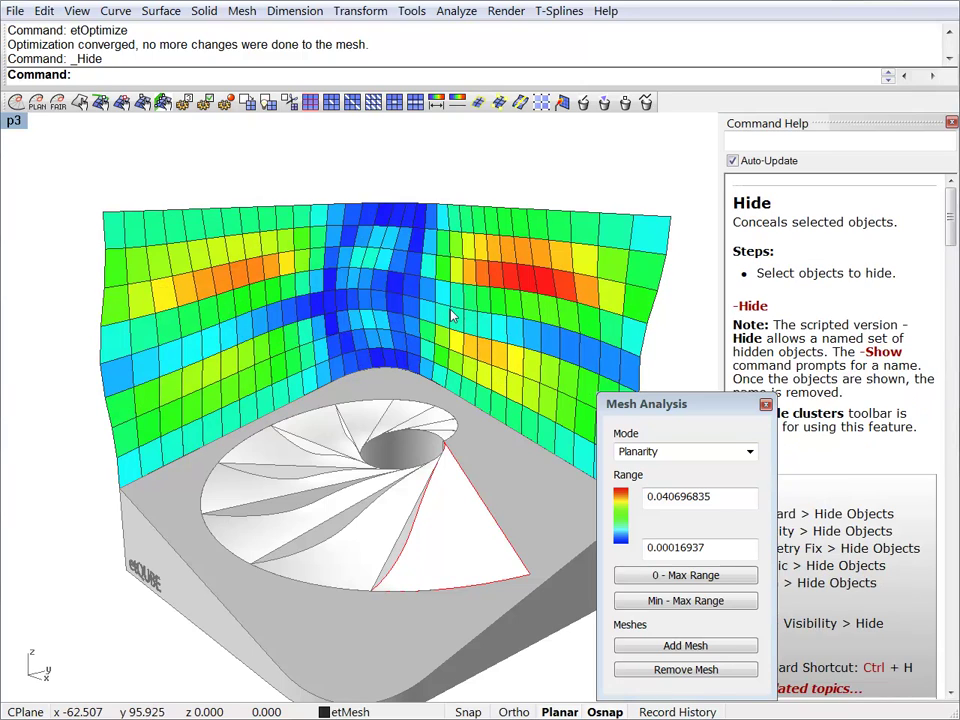
# Set the surface closeness importance to 0.7.
pyautogui.click(142, 100)
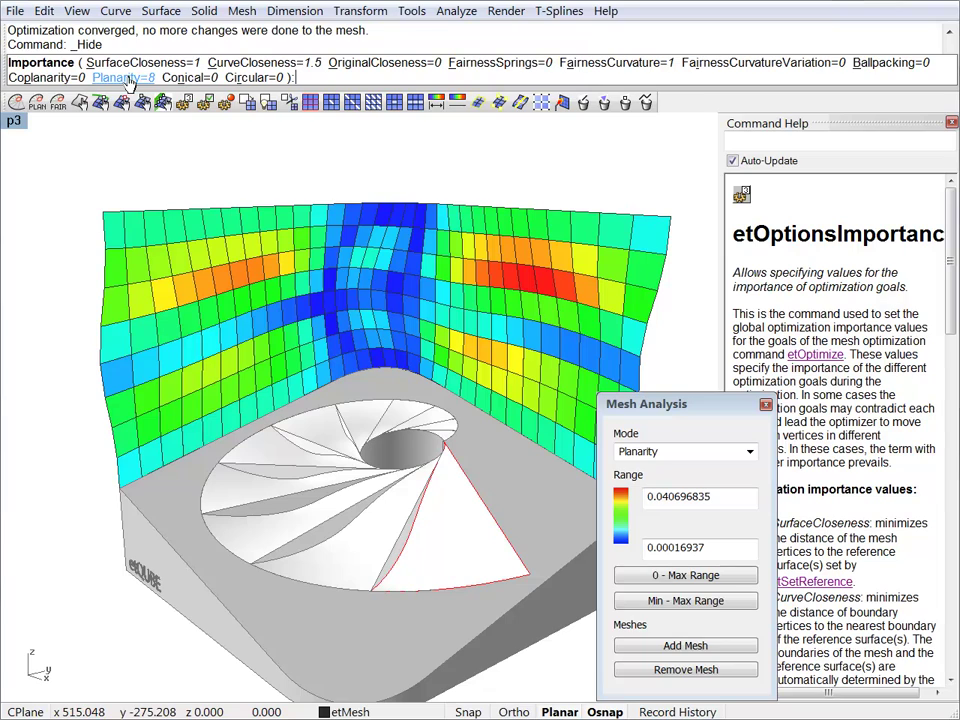
pyautogui.click(186, 64)
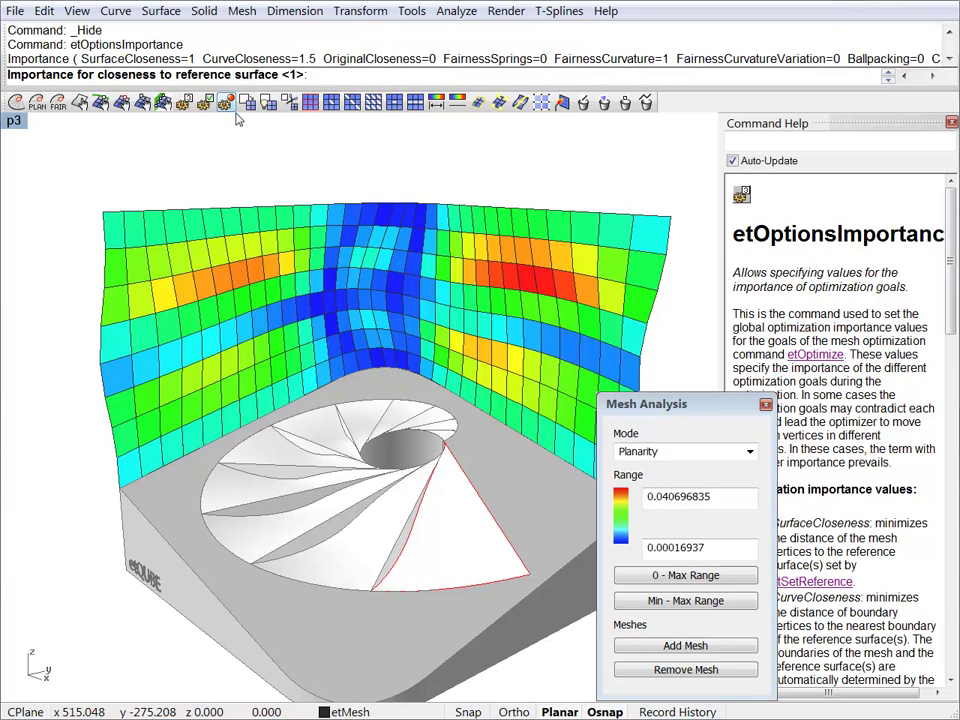
pyautogui.write('.7')
pyautogui.press('Return')
pyautogui.press('Return')
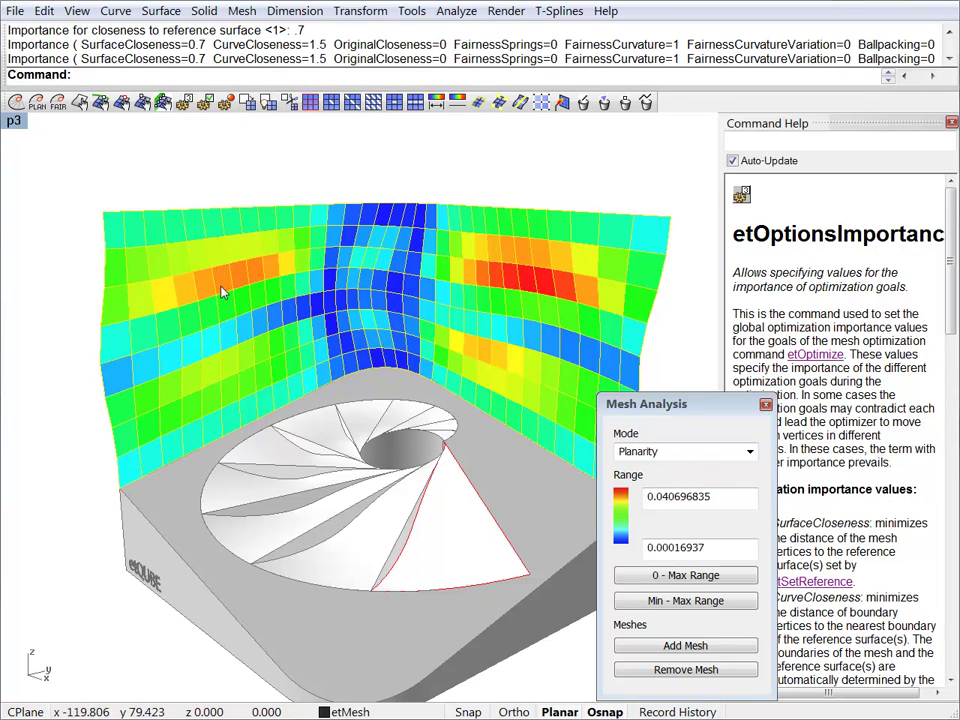
# Run two more optimization passes and rescale planarity colours to 0.000002035–0.036080925.
pyautogui.click(16, 103)
pyautogui.click(16, 103)
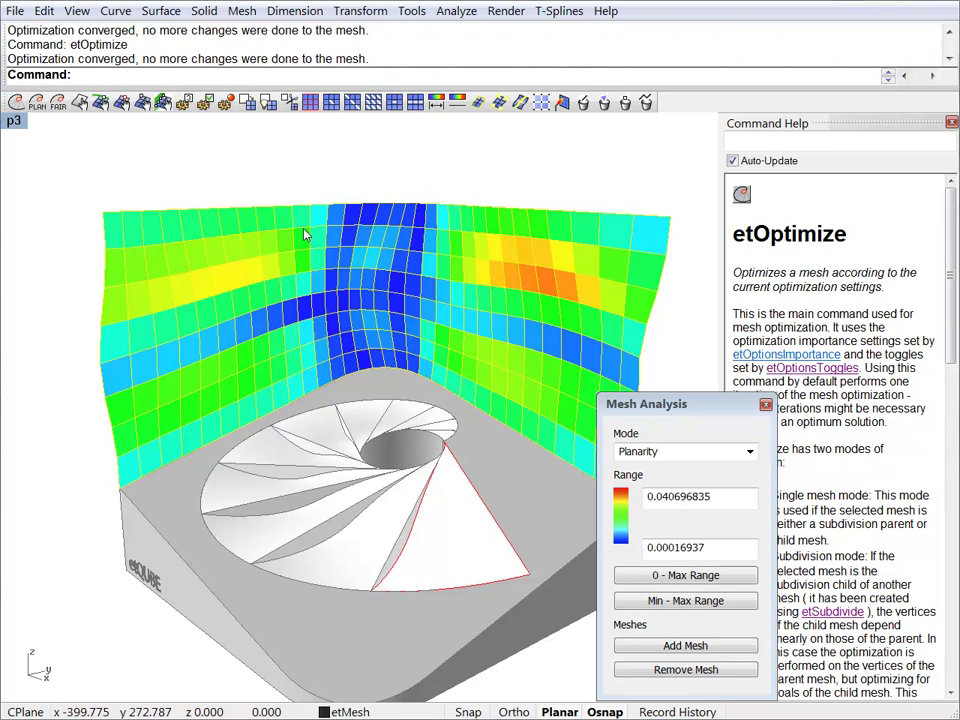
pyautogui.click(699, 601)
pyautogui.click(699, 606)
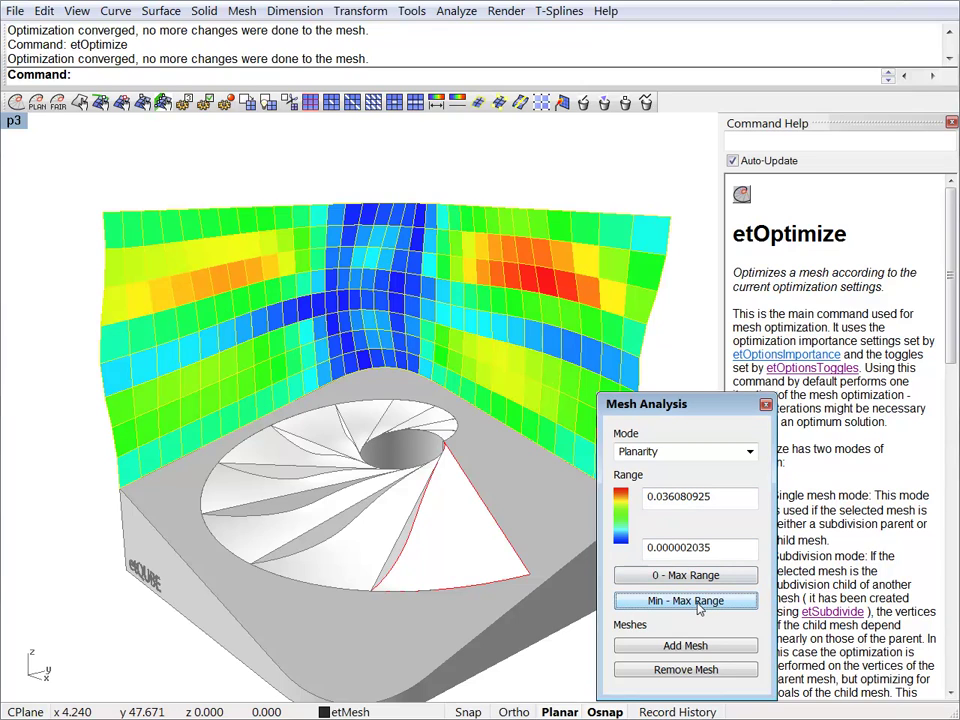
pyautogui.moveTo(662, 497); pyautogui.dragTo(675, 497)
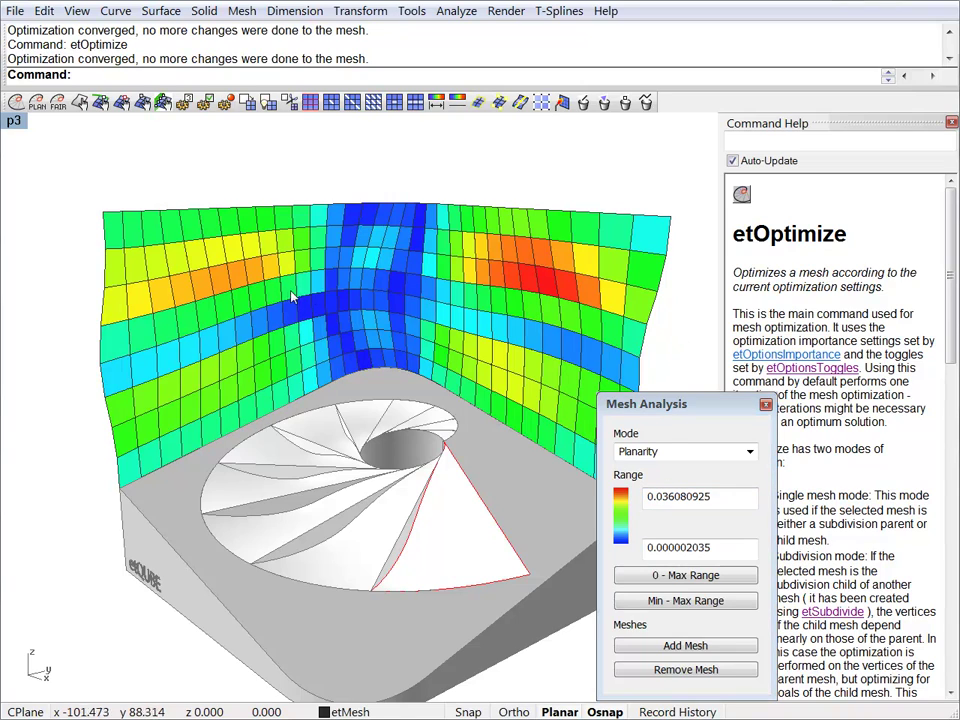
pyautogui.moveTo(290, 297); pyautogui.dragTo(167, 345, button='right')
pyautogui.moveTo(476, 352); pyautogui.dragTo(220, 358, button='right')
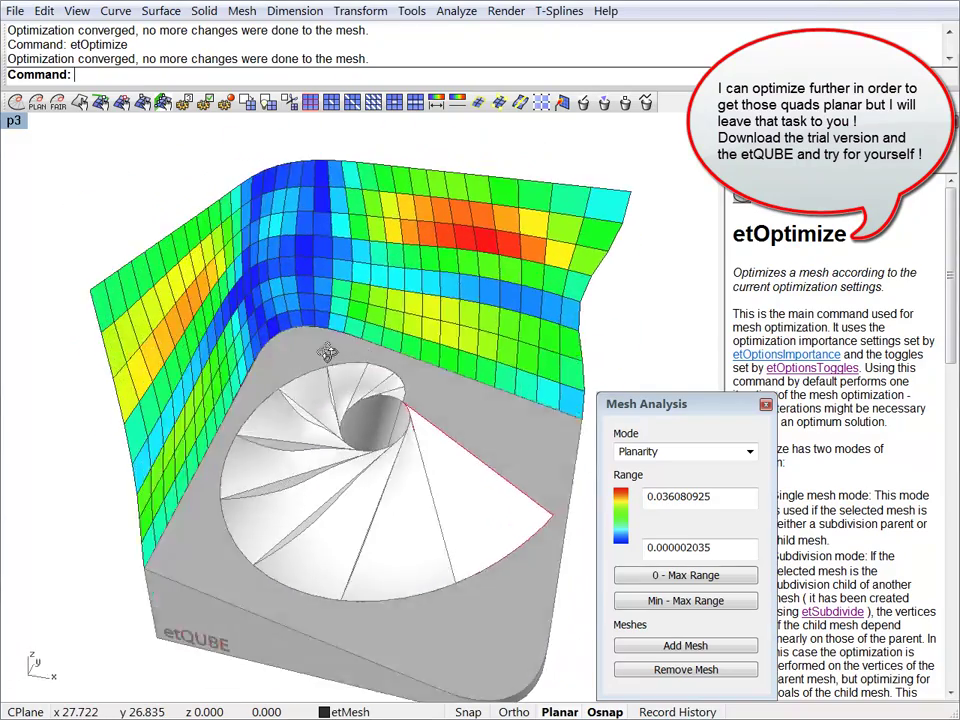